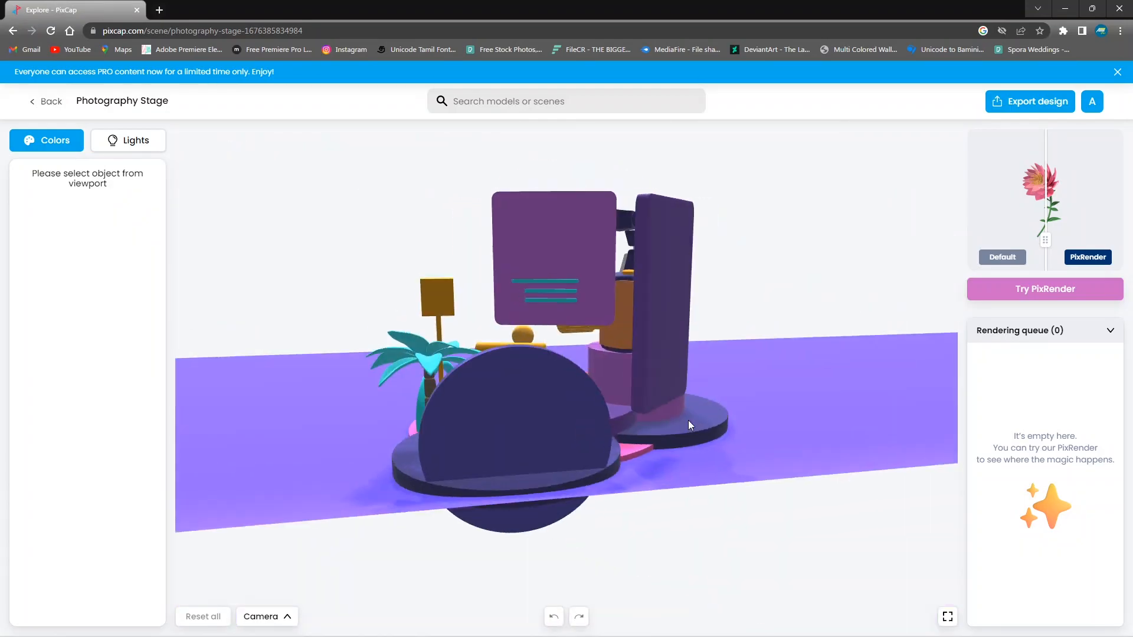
Leave the Photography Stage scene, browse all curated packs and look through the Eco Friendly pack.
left_click(47, 101)
left_click(1074, 139)
scroll(576, 354, "down", 20)
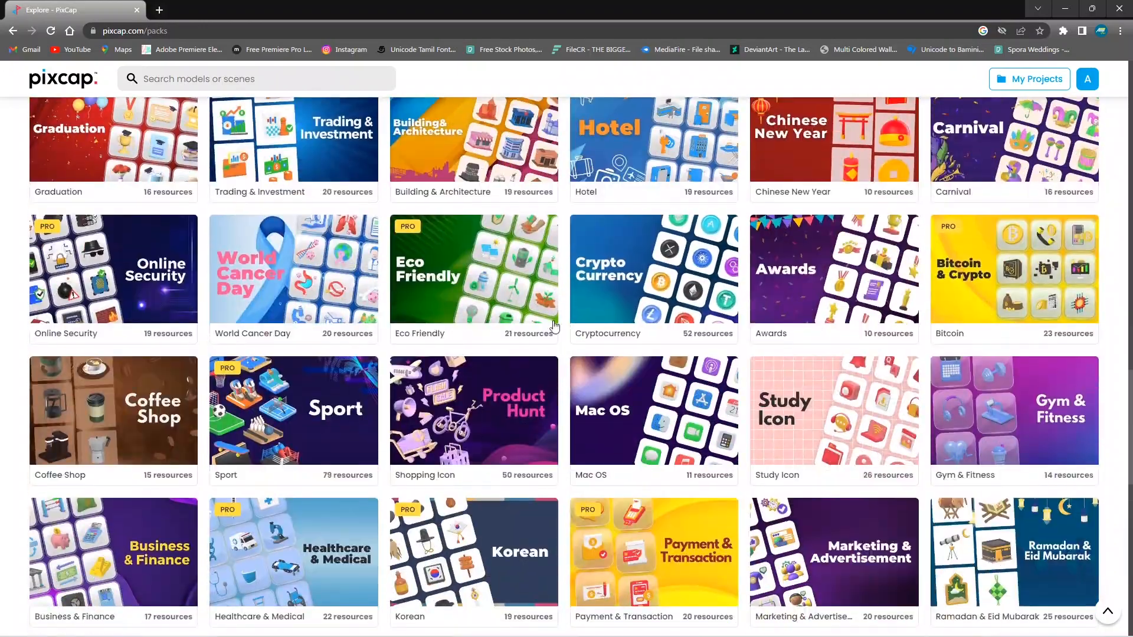
left_click(463, 282)
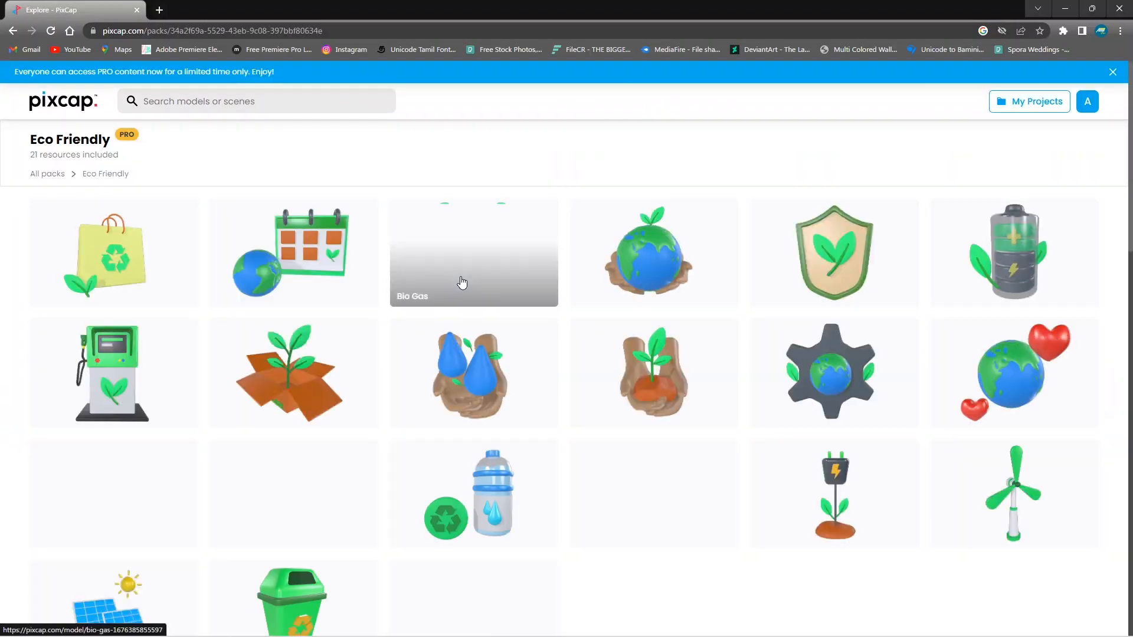
scroll(460, 283, "down", 10)
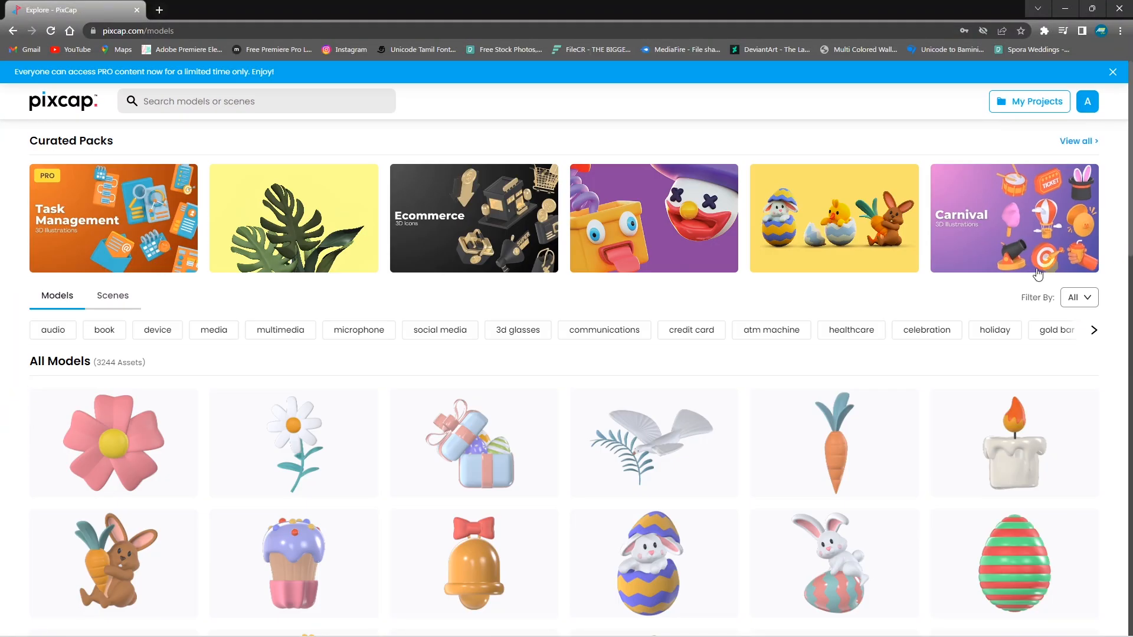
Look through the available 3D models, with a brief check of the scenes collection.
scroll(648, 412, "down", 5)
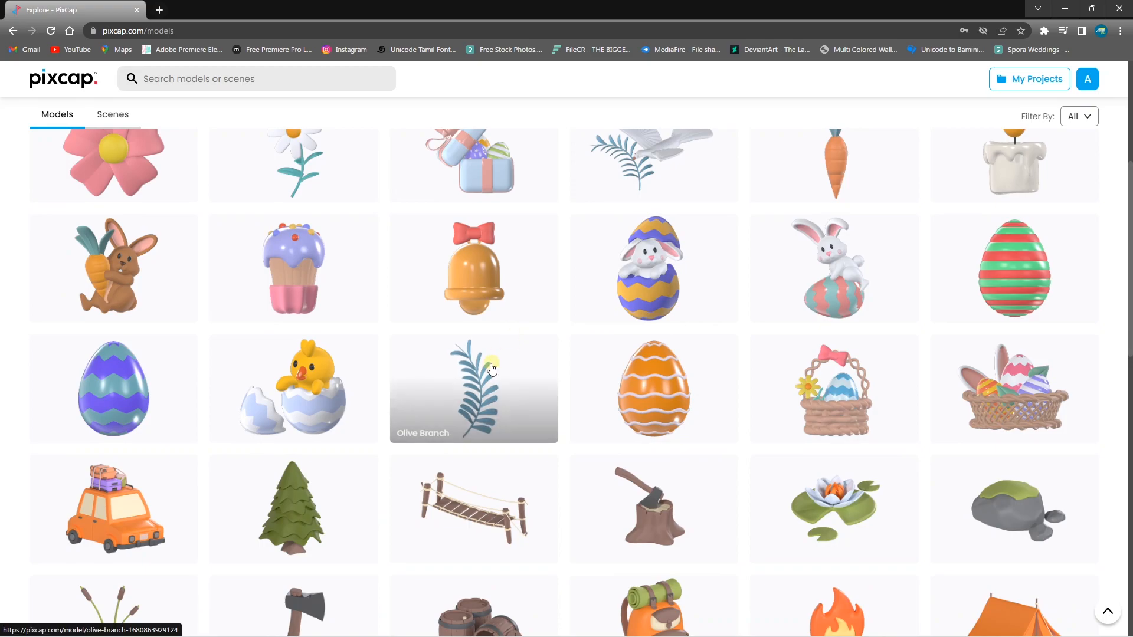
scroll(490, 372, "down", 2)
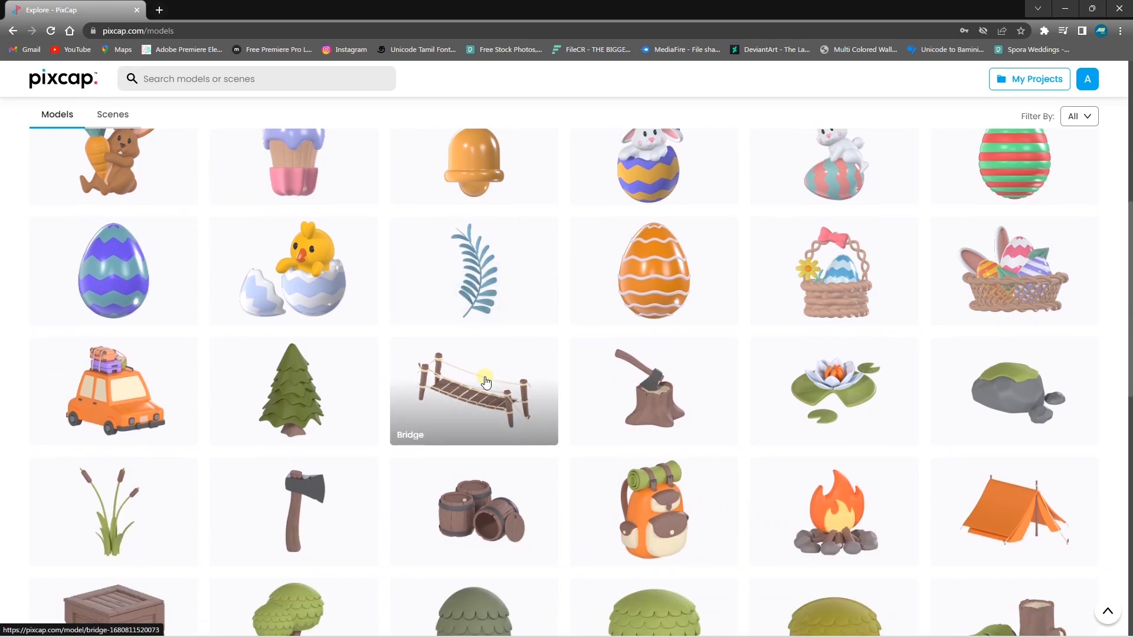
scroll(336, 387, "down", 2)
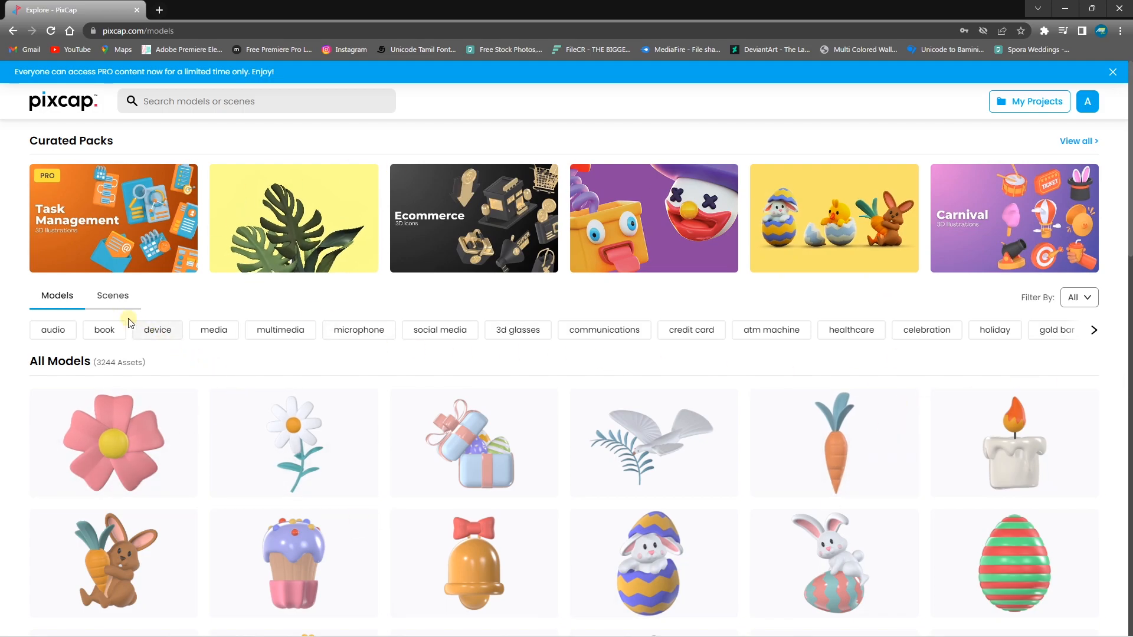
left_click(107, 298)
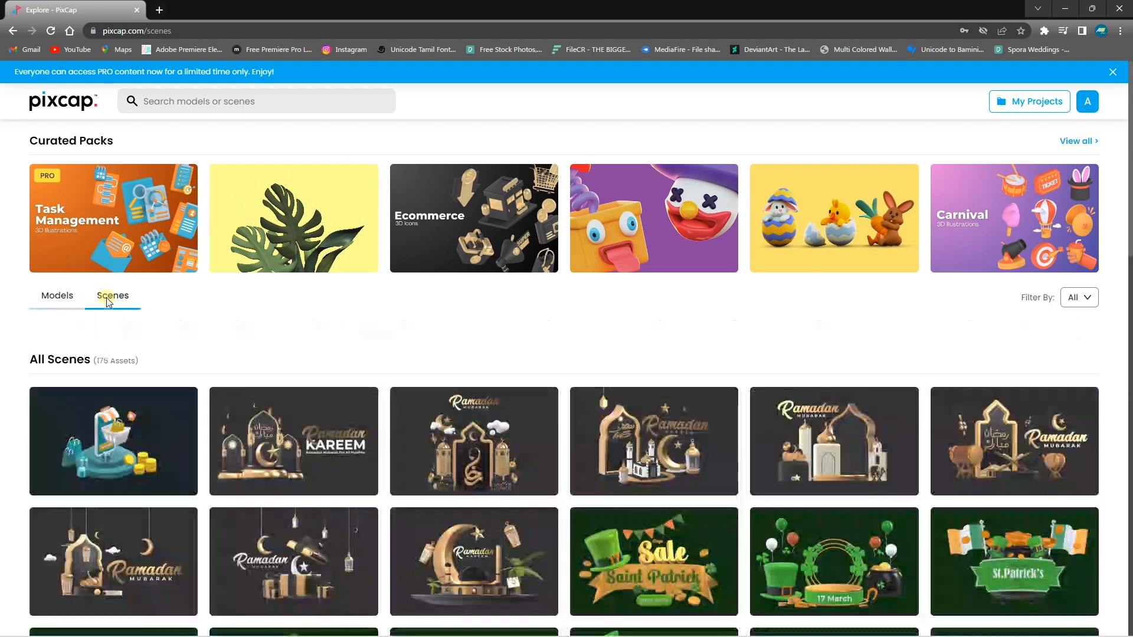
left_click(56, 297)
scroll(341, 365, "down", 2)
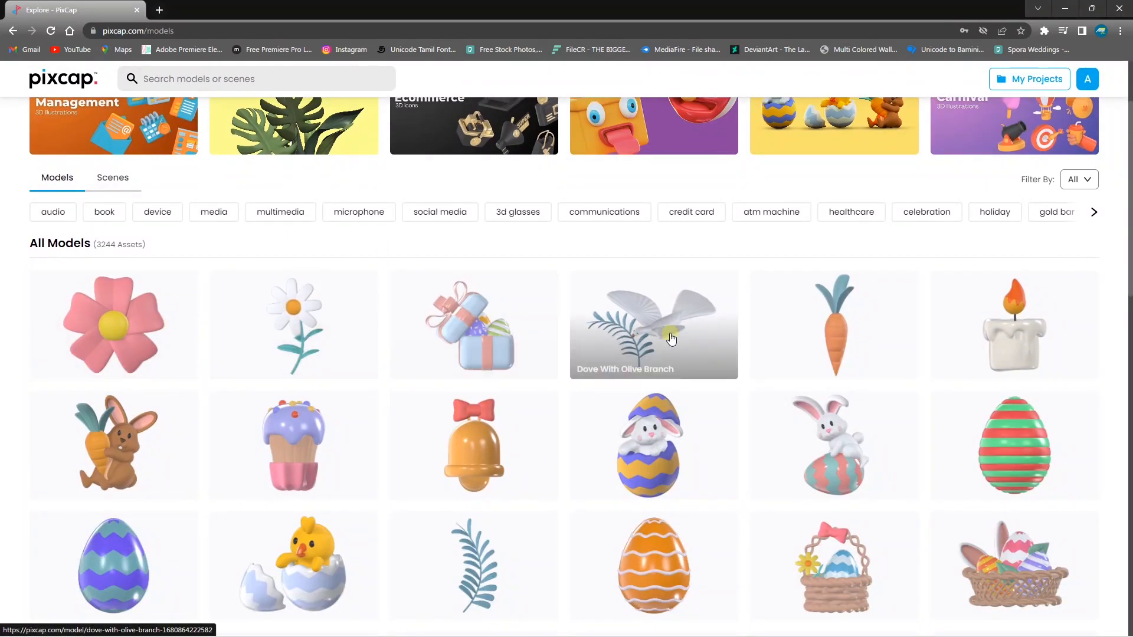
scroll(655, 339, "down", 4)
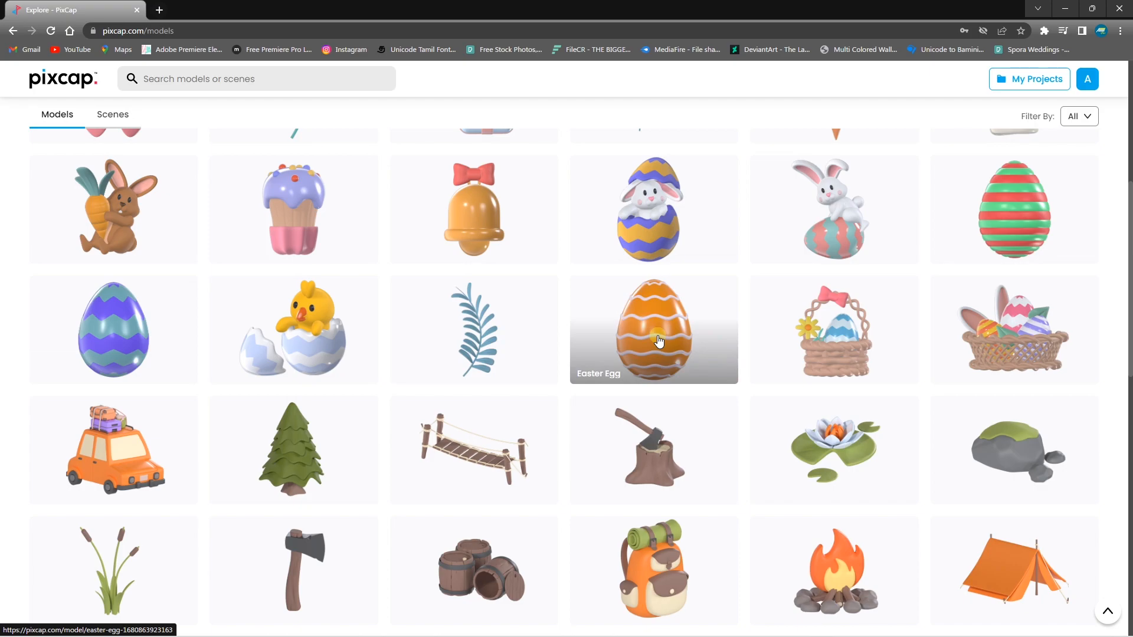
scroll(655, 340, "down", 2)
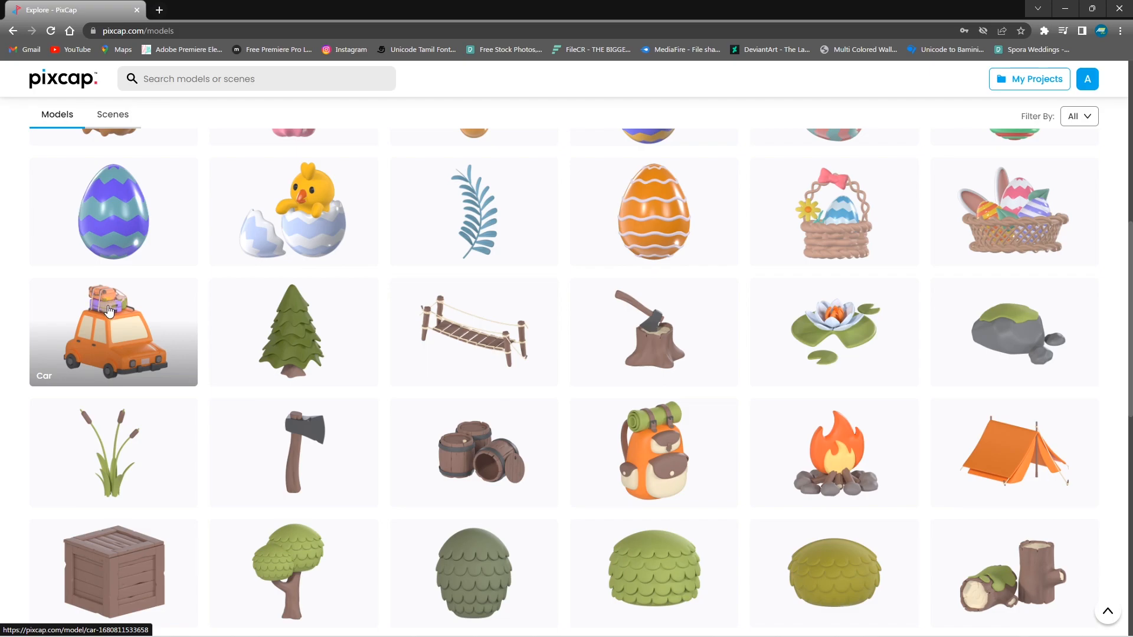
left_click(52, 349)
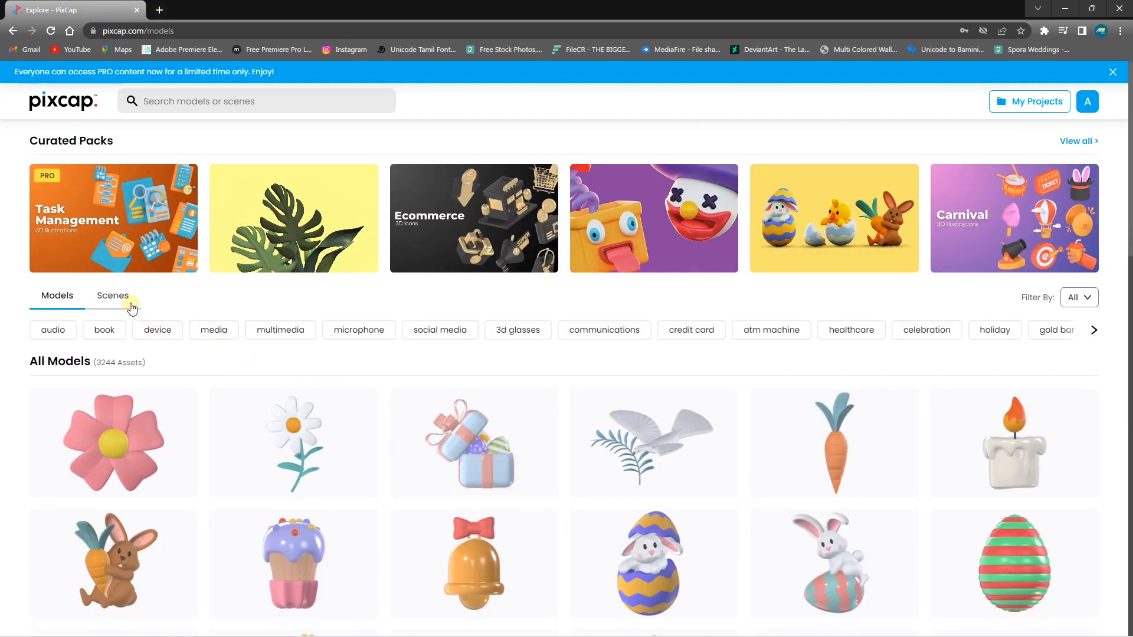
Browse the scenes collection, open the Electronic Flash Sale scene and preview its animation.
left_click(113, 297)
scroll(284, 388, "down", 5)
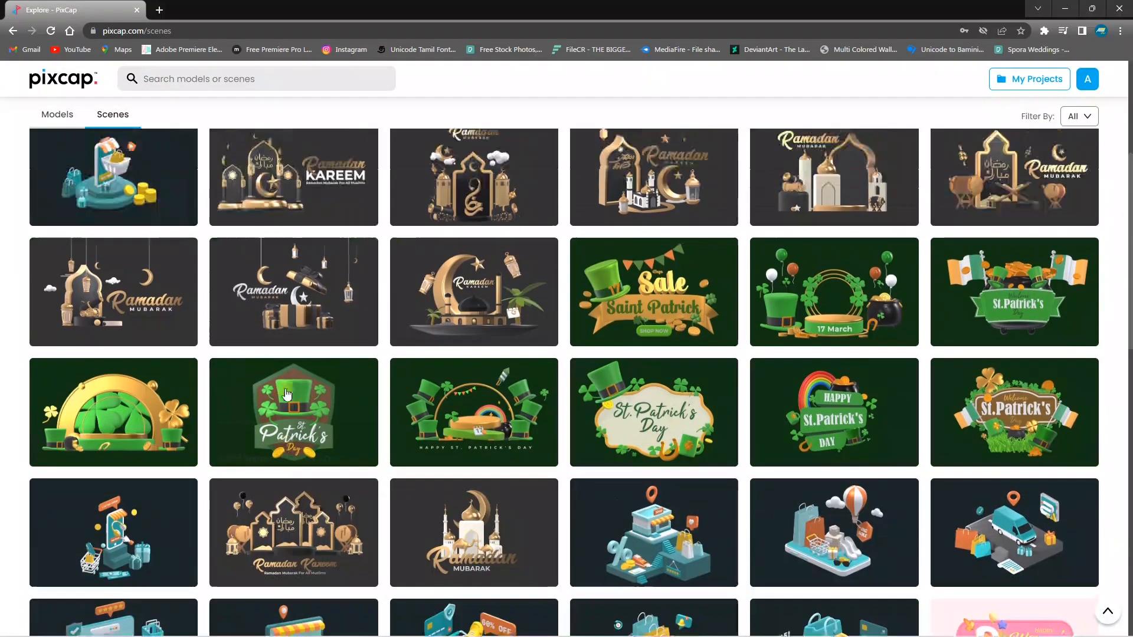
scroll(506, 451, "down", 3)
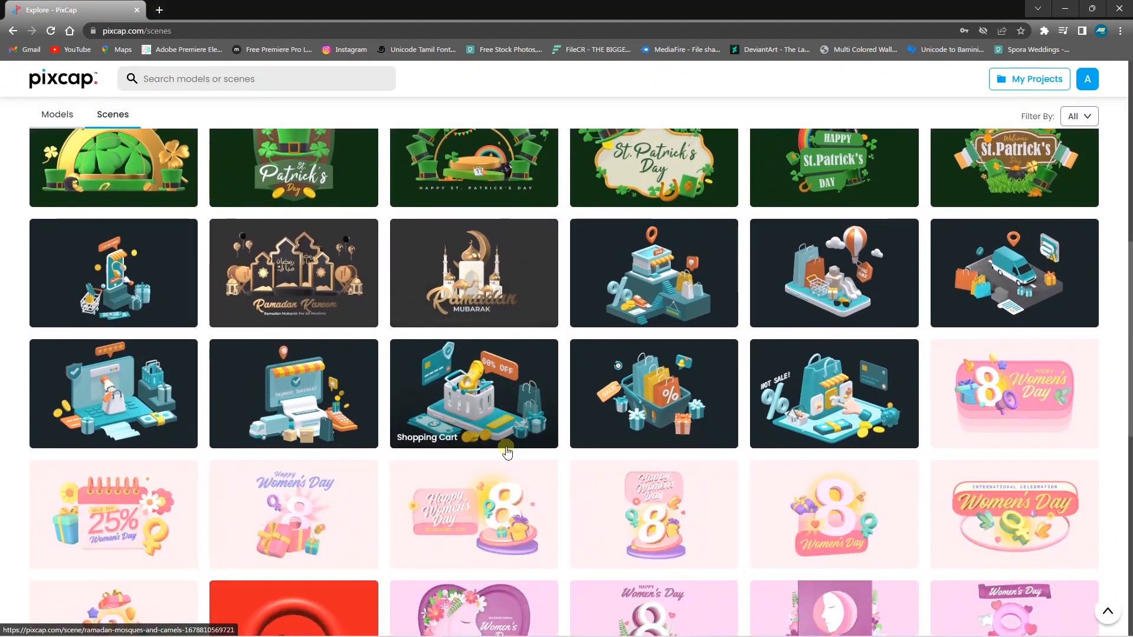
scroll(565, 436, "down", 5)
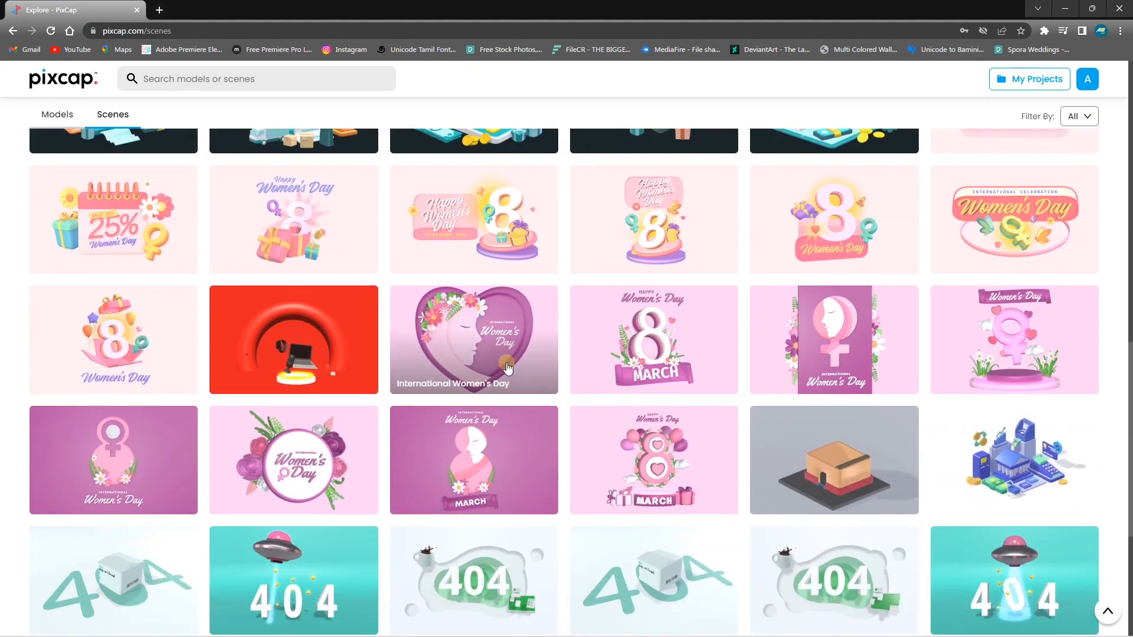
left_click(295, 343)
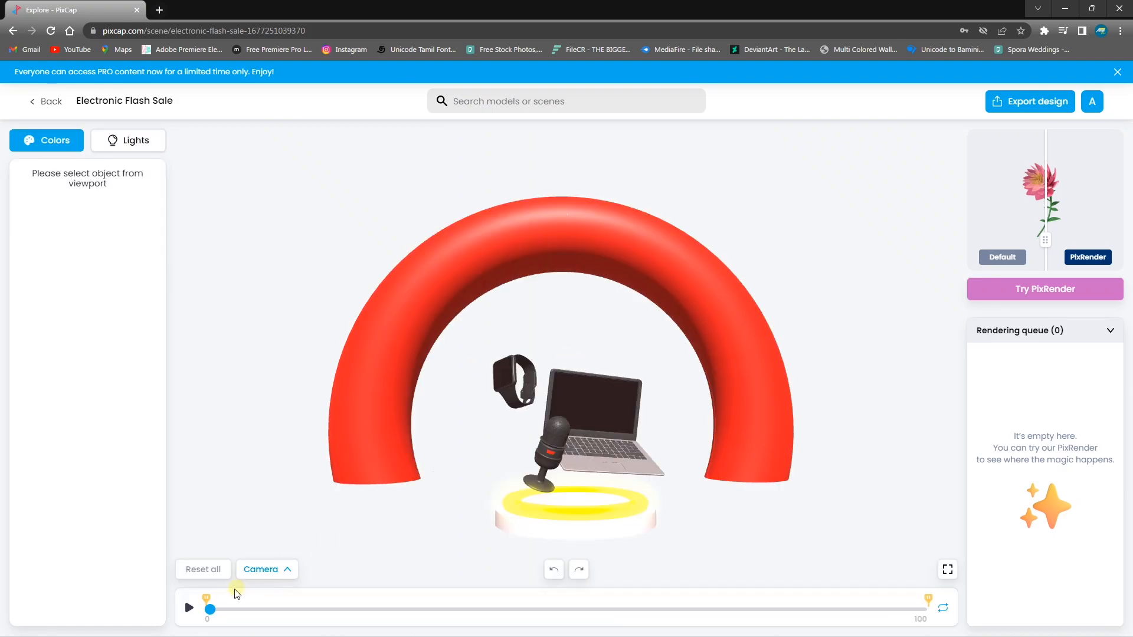
left_click(190, 607)
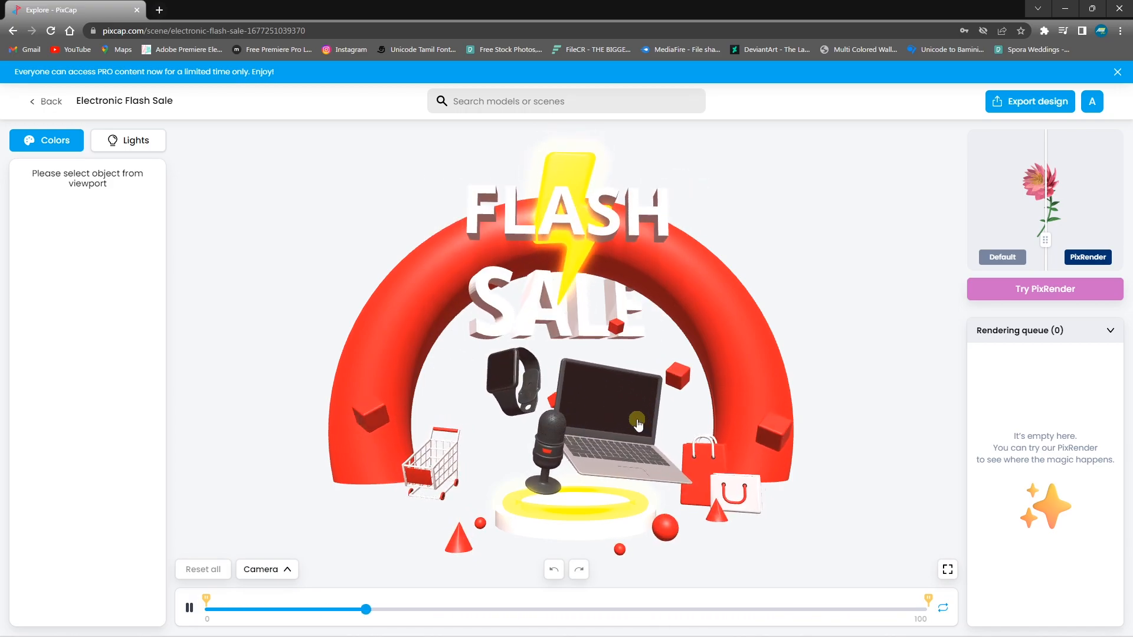
key("space")
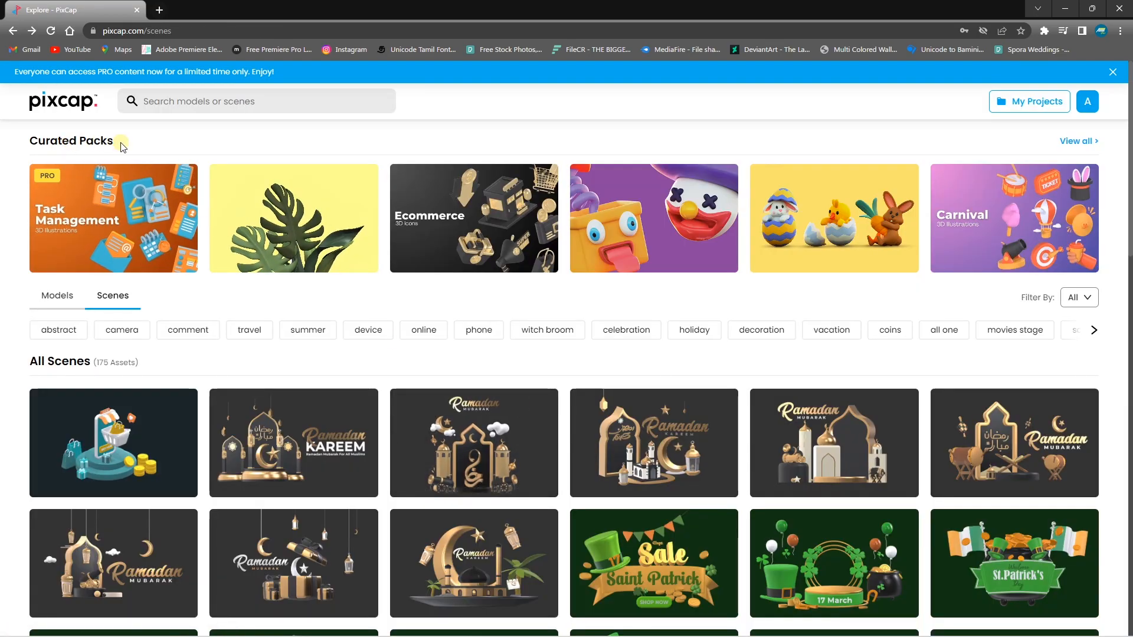
View all curated packs, inspect the contents of the Halloween pack and return to the packs overview.
left_click(1077, 142)
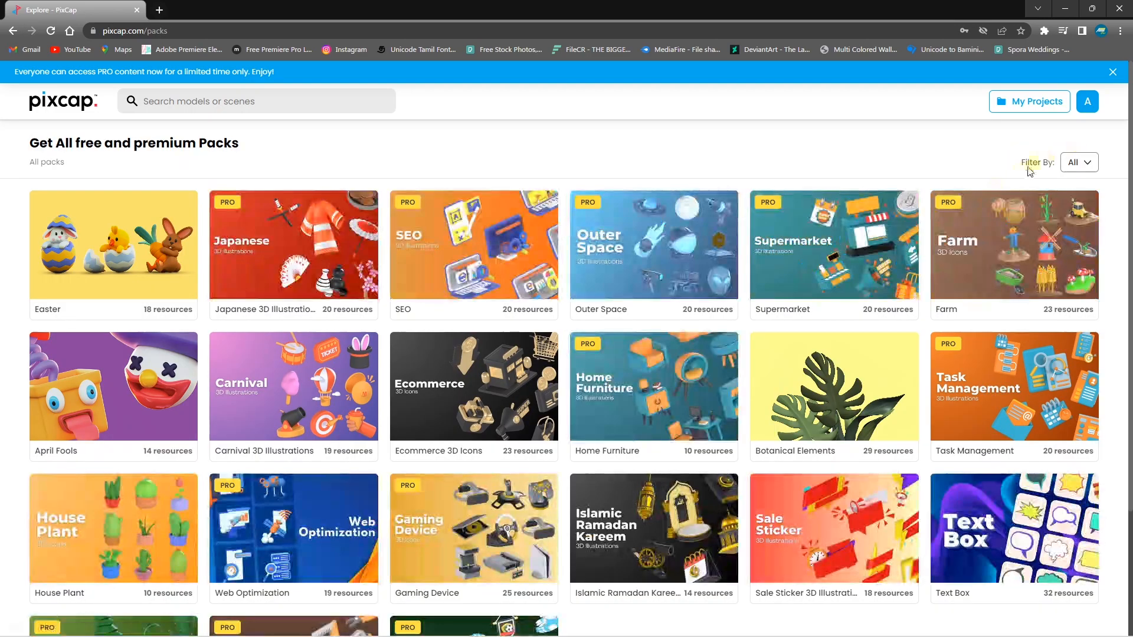
scroll(697, 372, "down", 10)
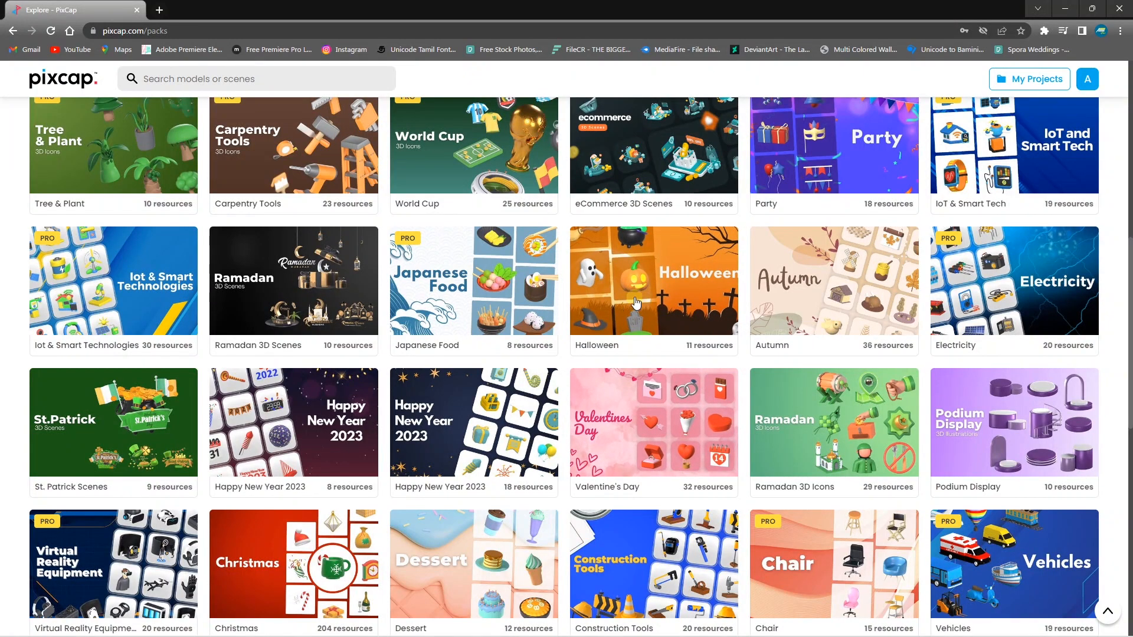
left_click(654, 302)
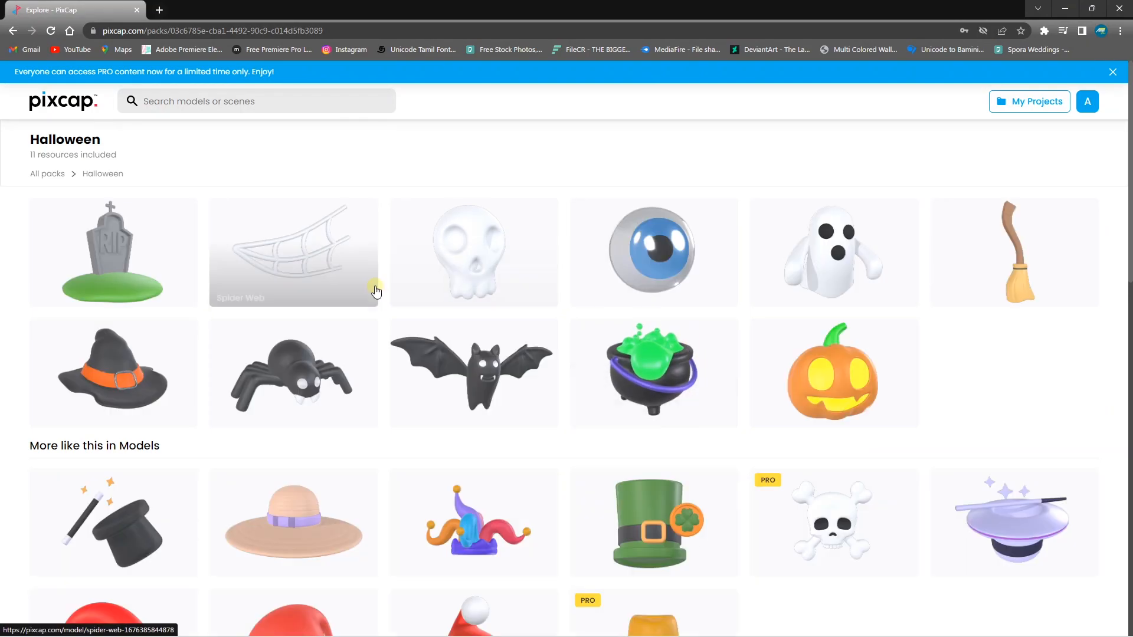
left_click(62, 174)
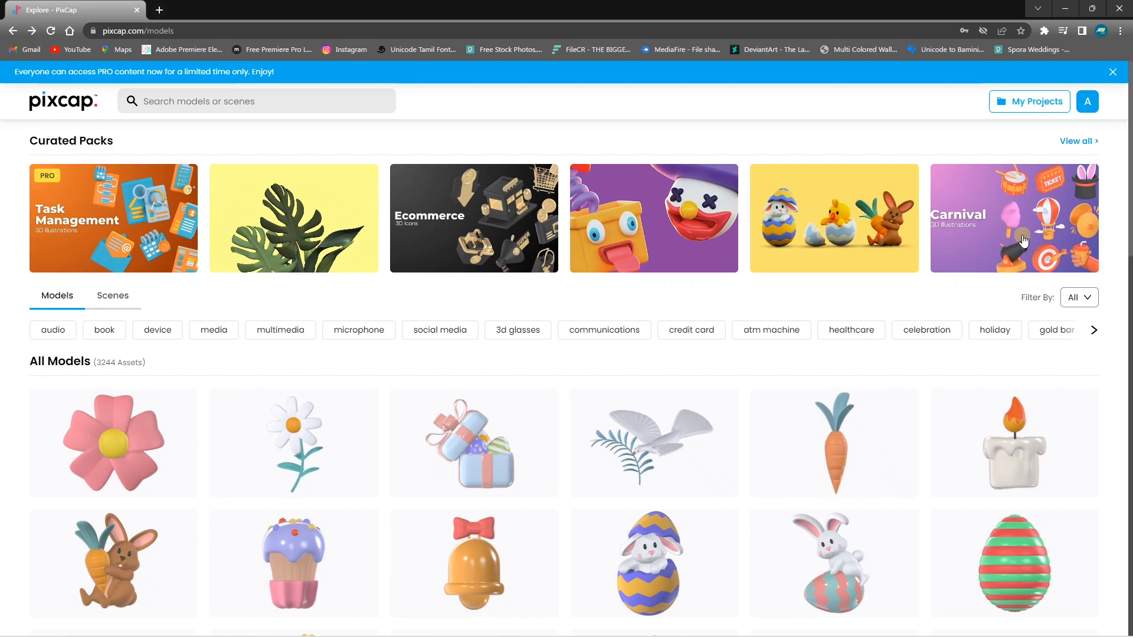
Create a new blank project in My Projects.
left_click(1029, 103)
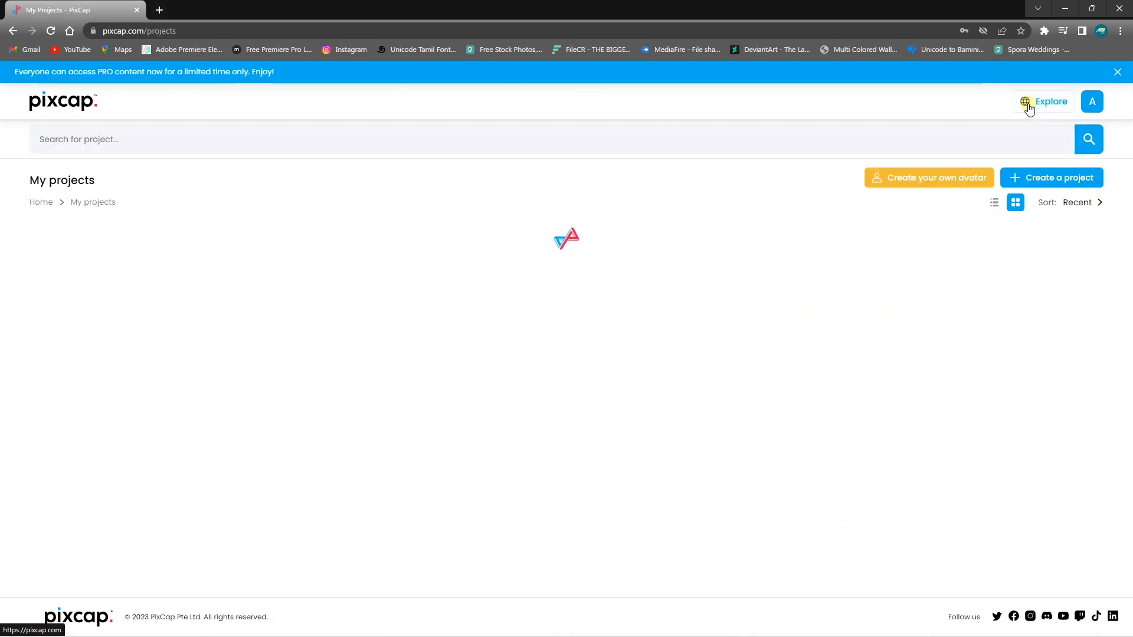
left_click(1041, 180)
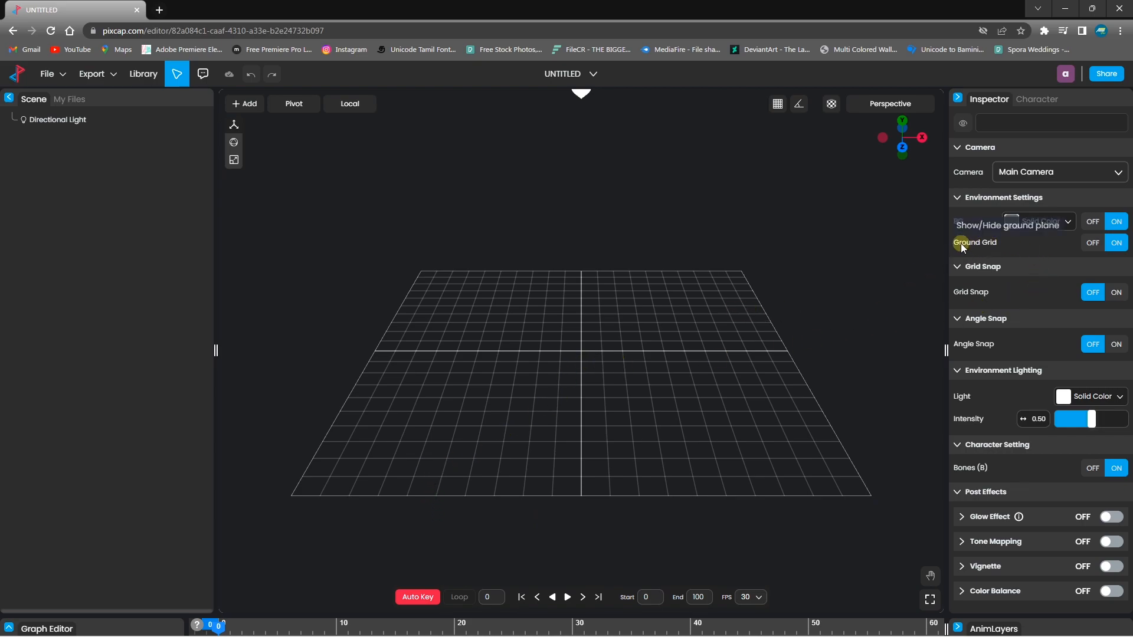
Switch the ground grid off and on again, and change the environment's solid background color to black.
left_click(1112, 244)
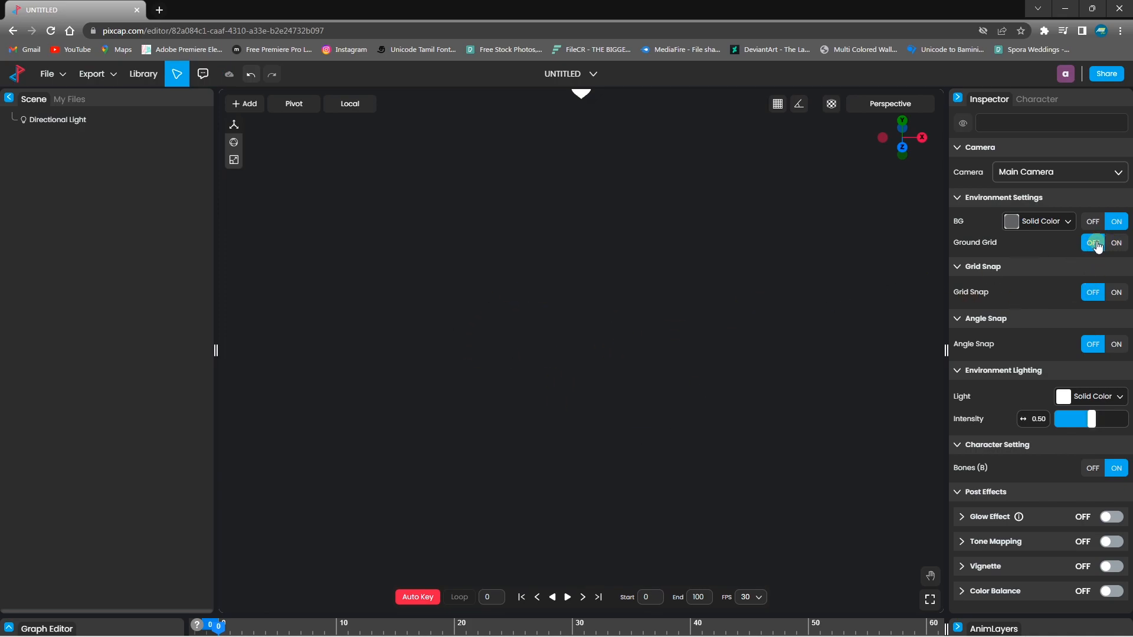
left_click(1097, 244)
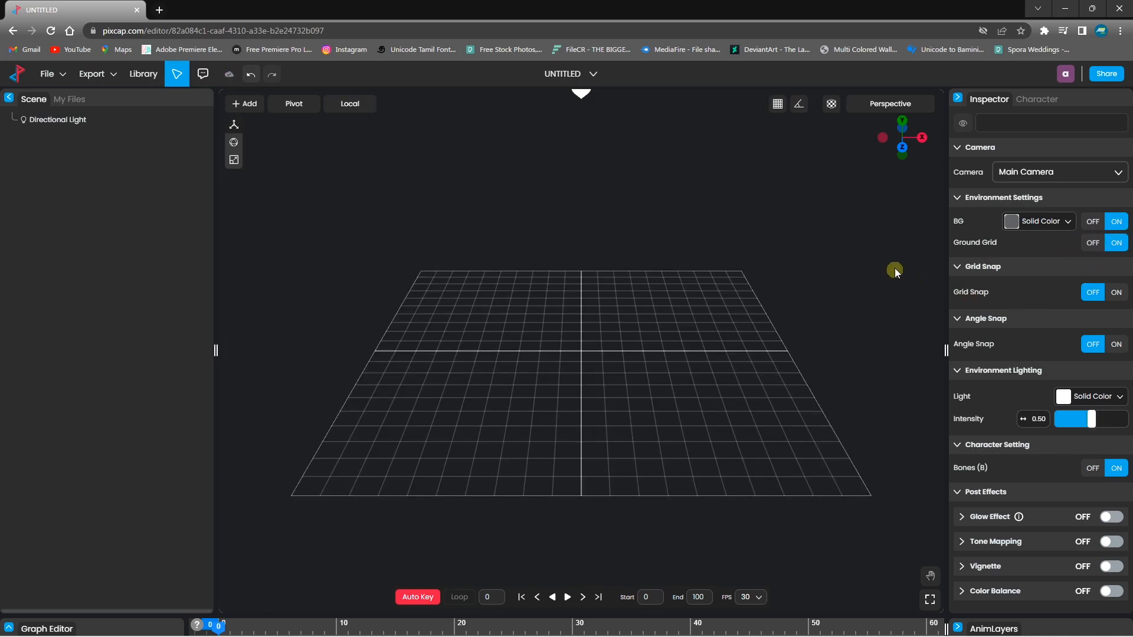
left_click(1011, 222)
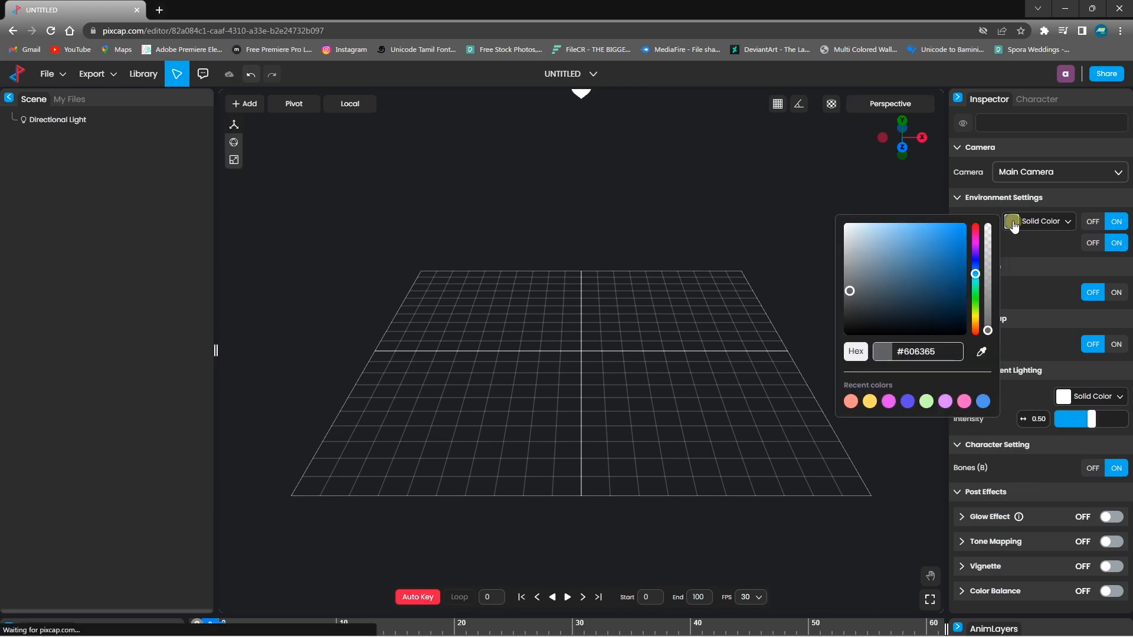
left_click_drag(922, 301, 856, 325)
left_click(1011, 221)
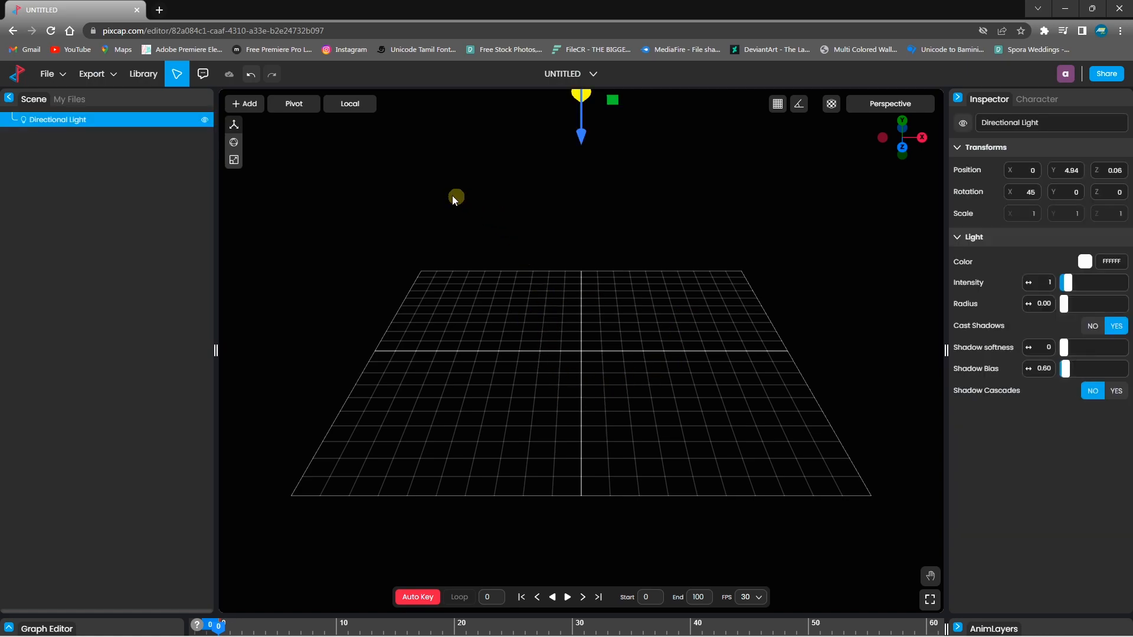
Add a plane to the scene and activate the Scale tool for it.
left_click(244, 106)
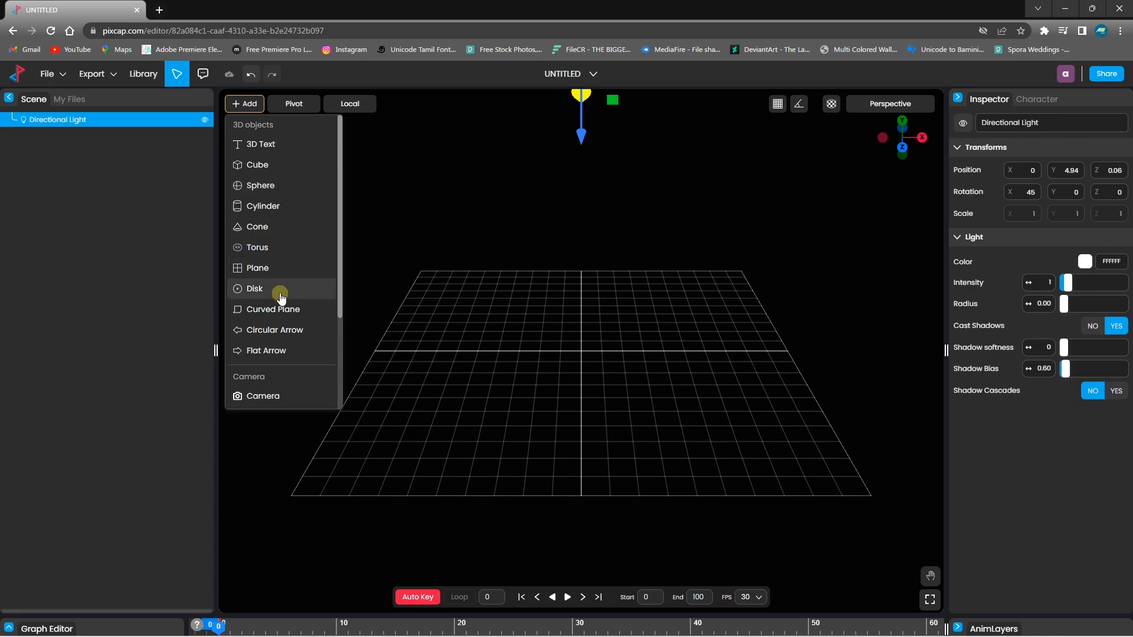
left_click(274, 269)
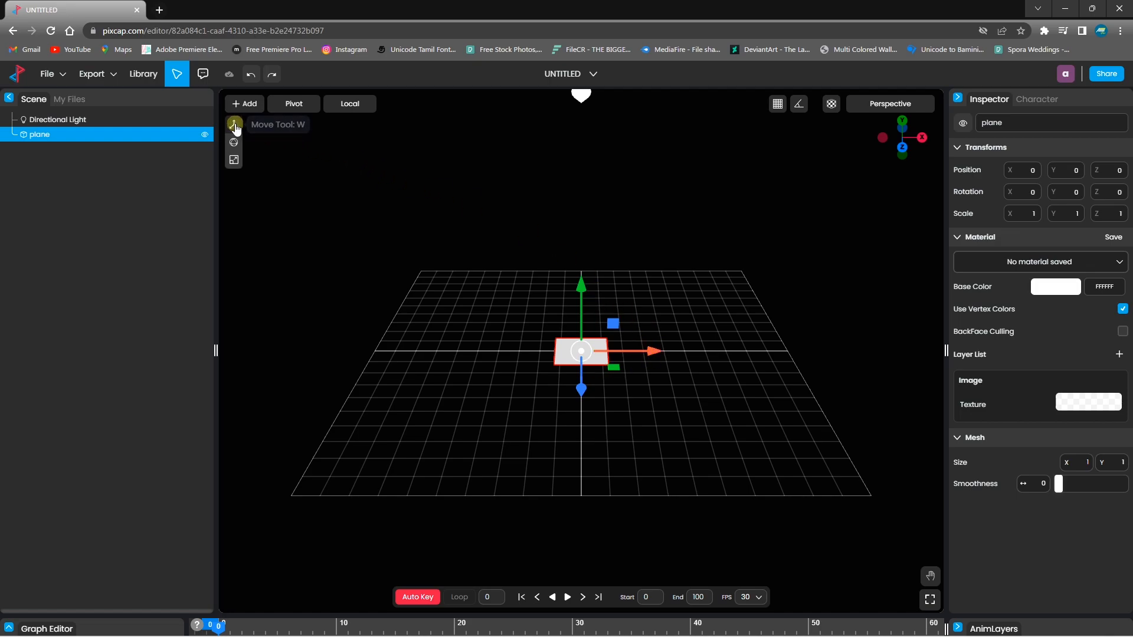
left_click(233, 142)
left_click(235, 161)
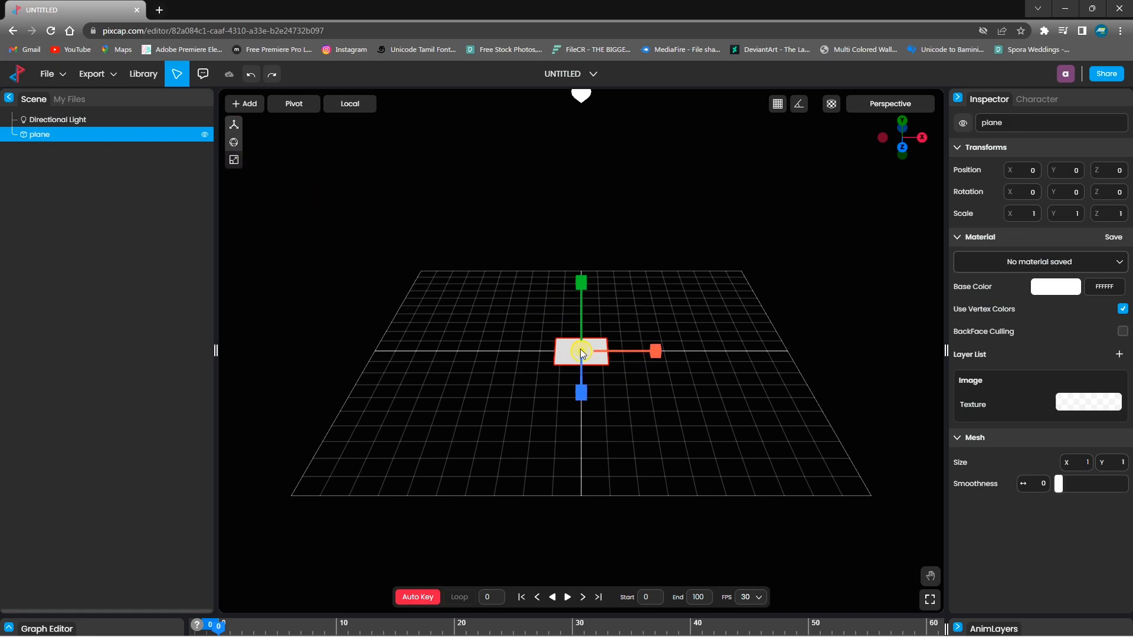
left_click_drag(580, 351, 695, 349)
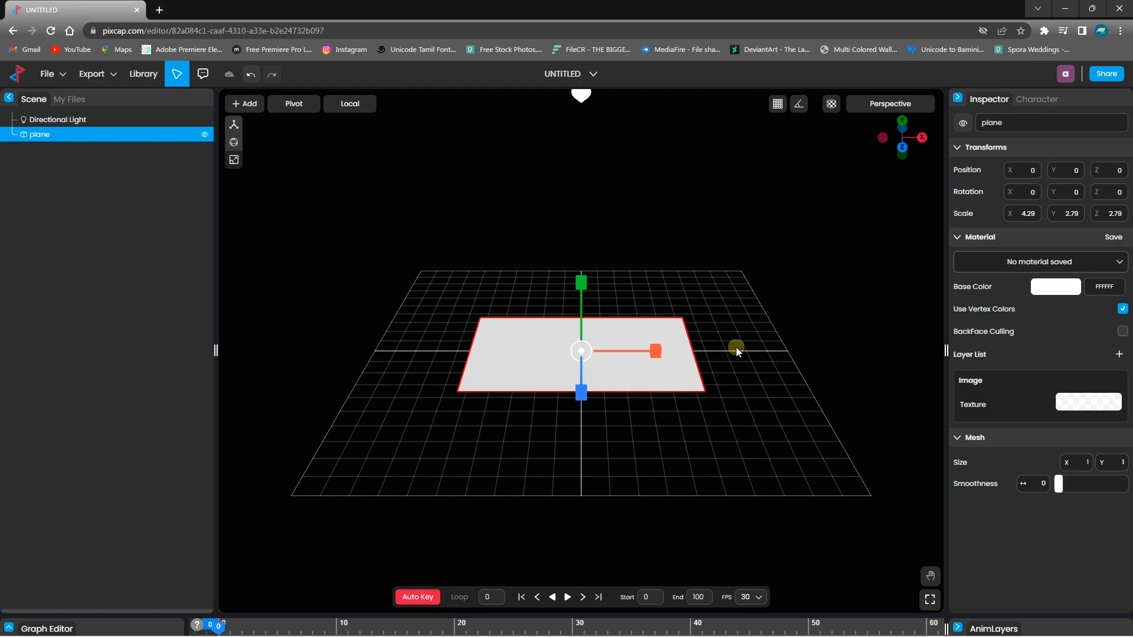
left_click_drag(583, 391, 580, 449)
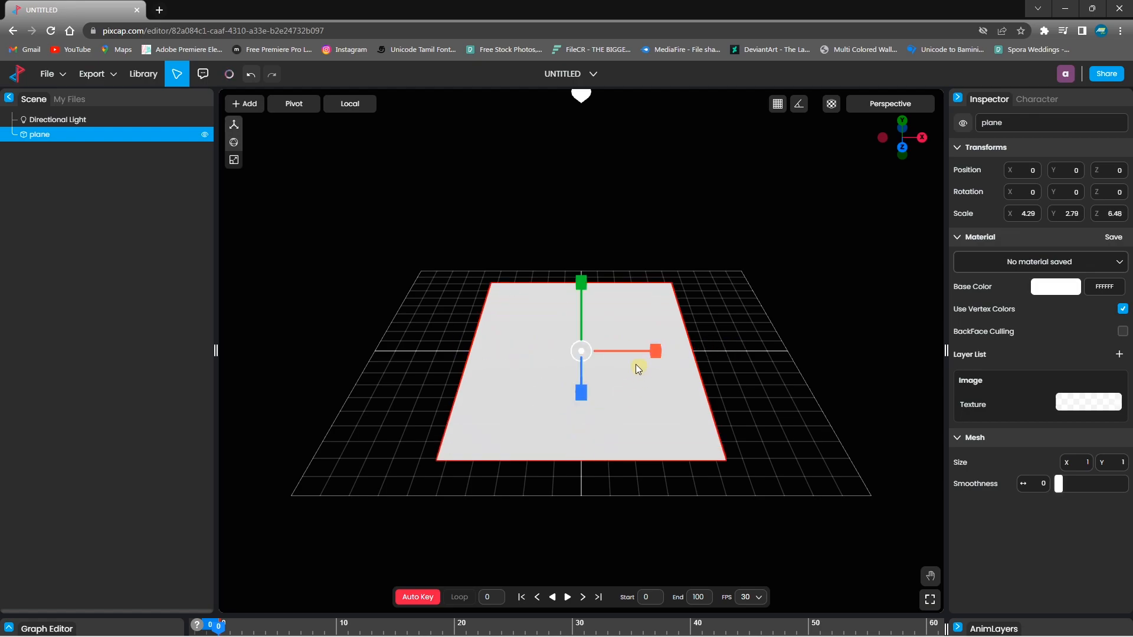
key("ctrl+z")
key("ctrl+z")
Scale the plane uniformly to about 8.04 on all axes and set its base color to dark gray.
left_click_drag(581, 350, 727, 338)
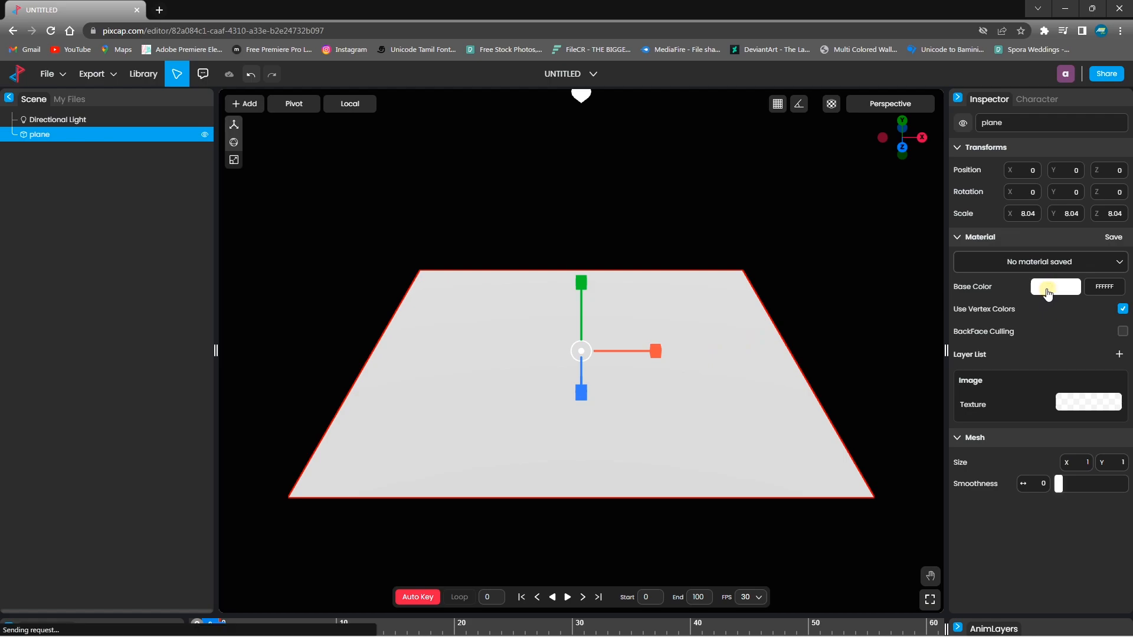
left_click(1048, 287)
left_click_drag(944, 377, 876, 409)
left_click(828, 316)
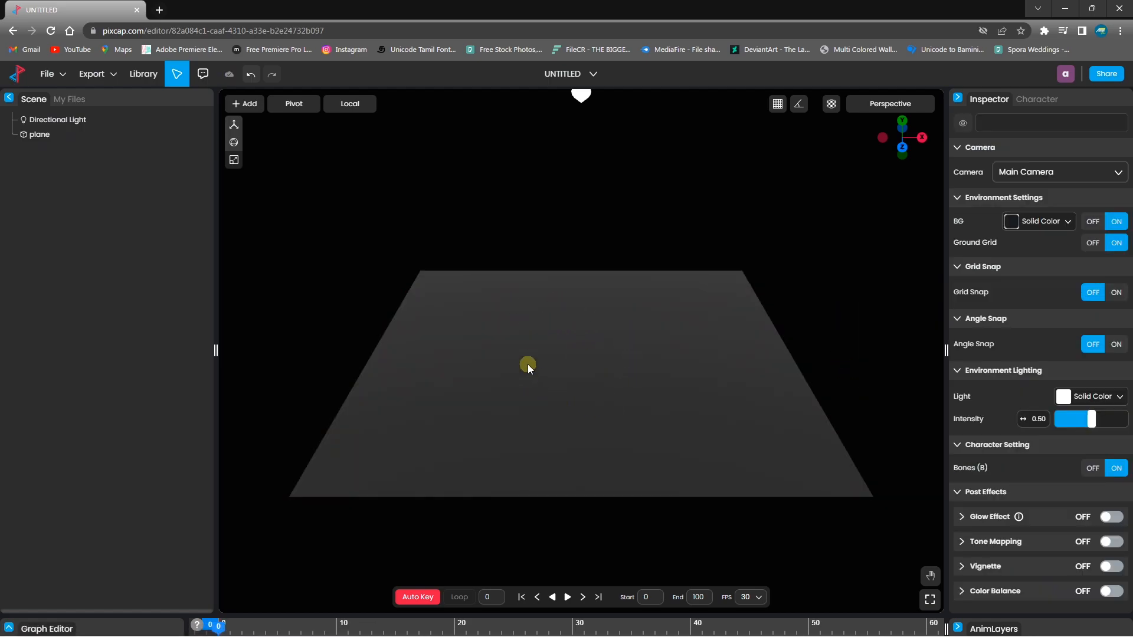
Add a cube to the scene and set its base color to red (FE0303).
left_click(246, 103)
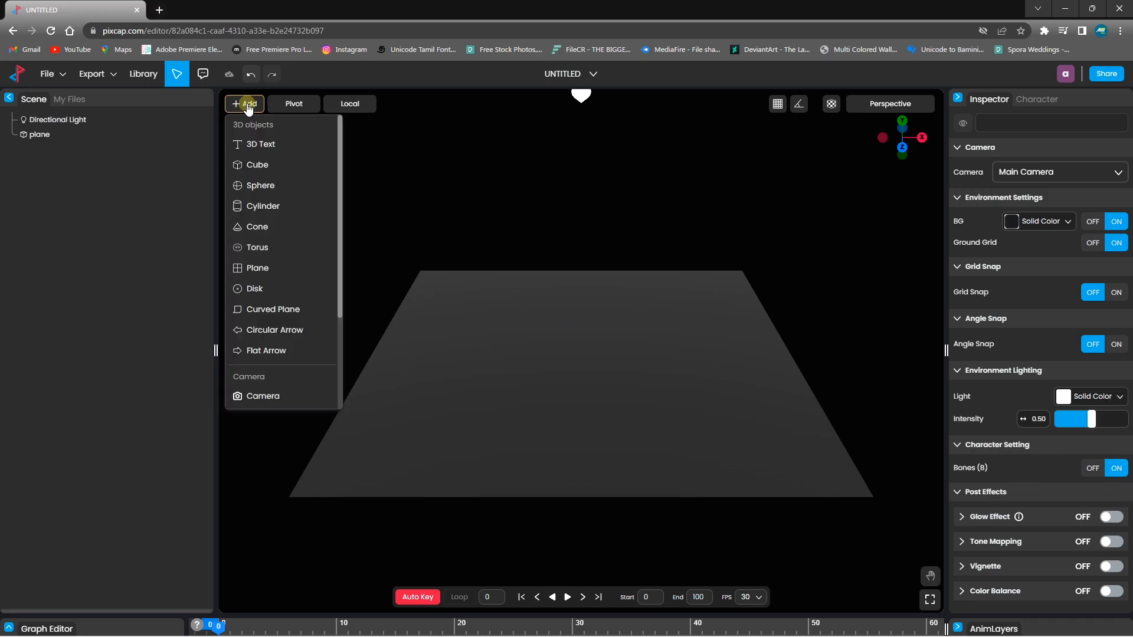
left_click(259, 165)
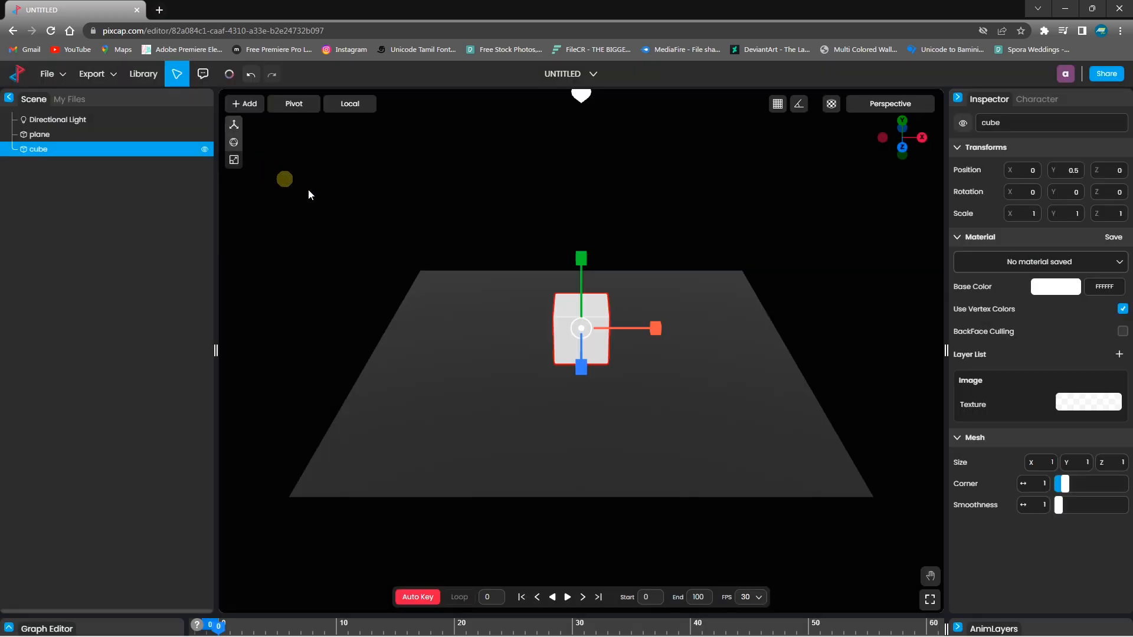
left_click(1053, 288)
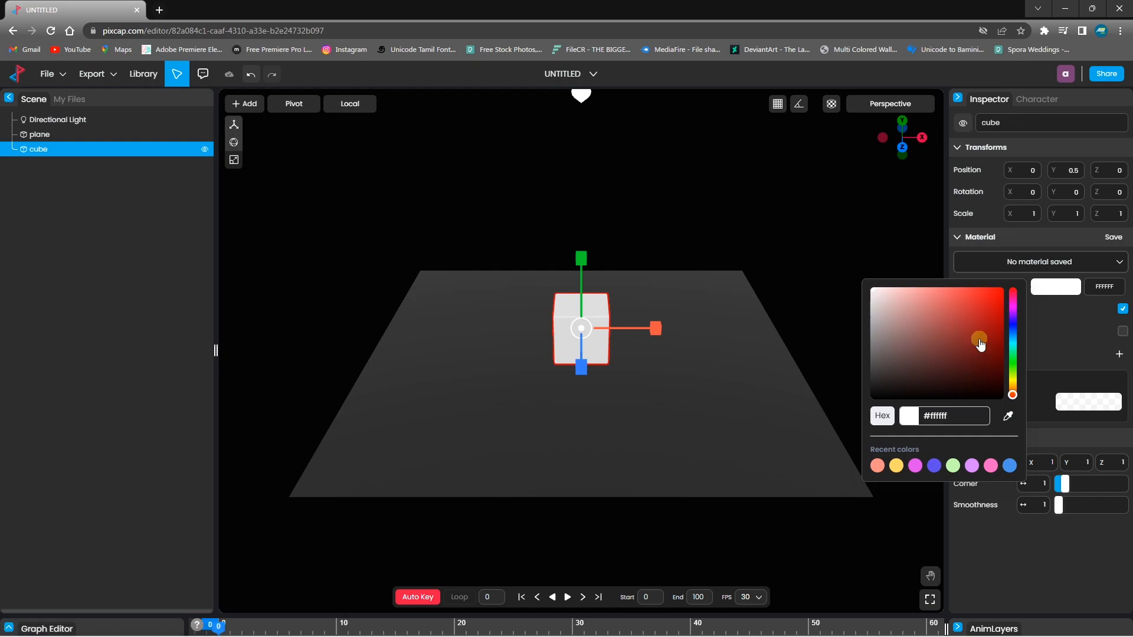
left_click(1000, 290)
left_click(827, 338)
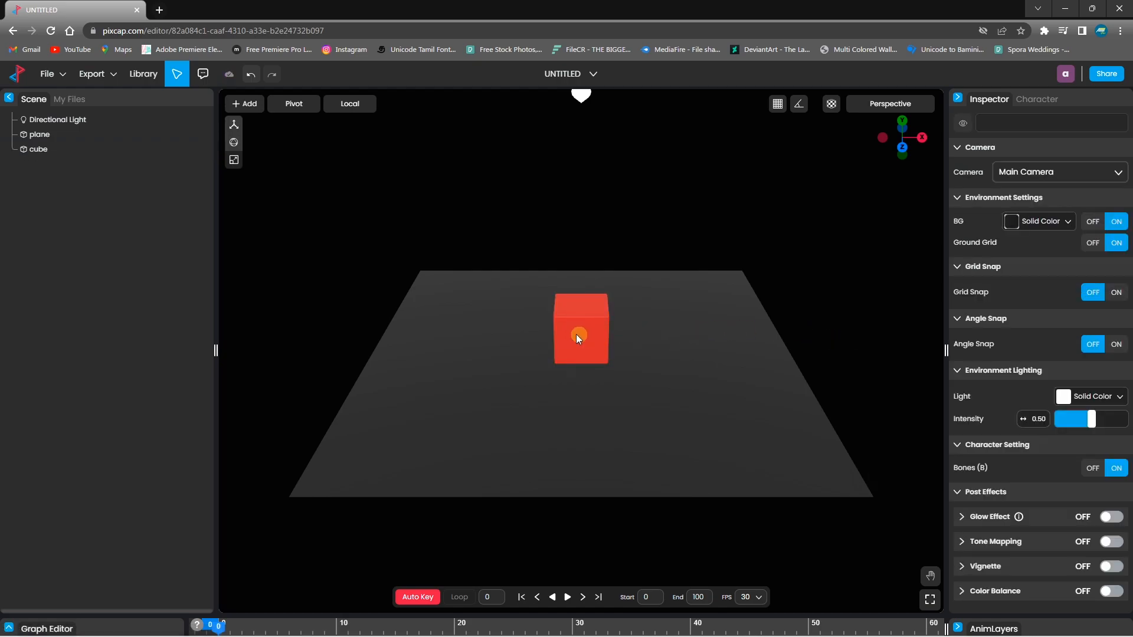
Move the cube to about X -1.07, Y 0.51, Z 0.41 and rotate it freely to about 24.29, 52.51, 87.86.
left_click(572, 331)
left_click(233, 124)
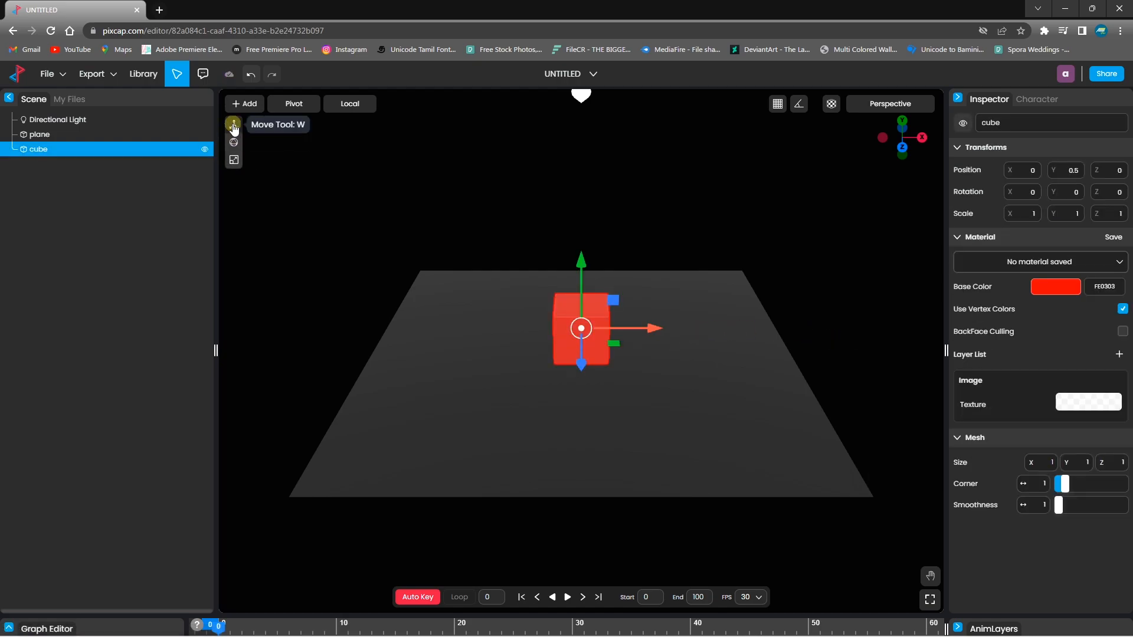
left_click_drag(650, 329, 593, 326)
left_click_drag(519, 361, 483, 463)
mouse_move(502, 383)
left_mouse_down()
mouse_move(498, 223)
mouse_move(470, 127)
mouse_move(506, 311)
mouse_move(505, 485)
mouse_move(517, 372)
left_mouse_up()
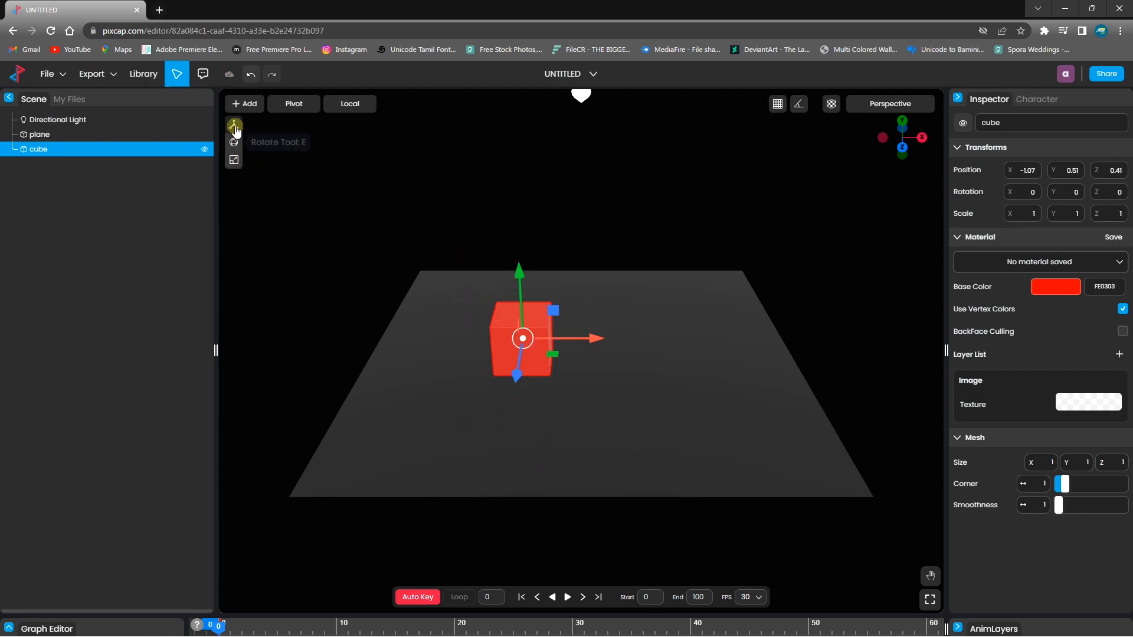
left_click(236, 142)
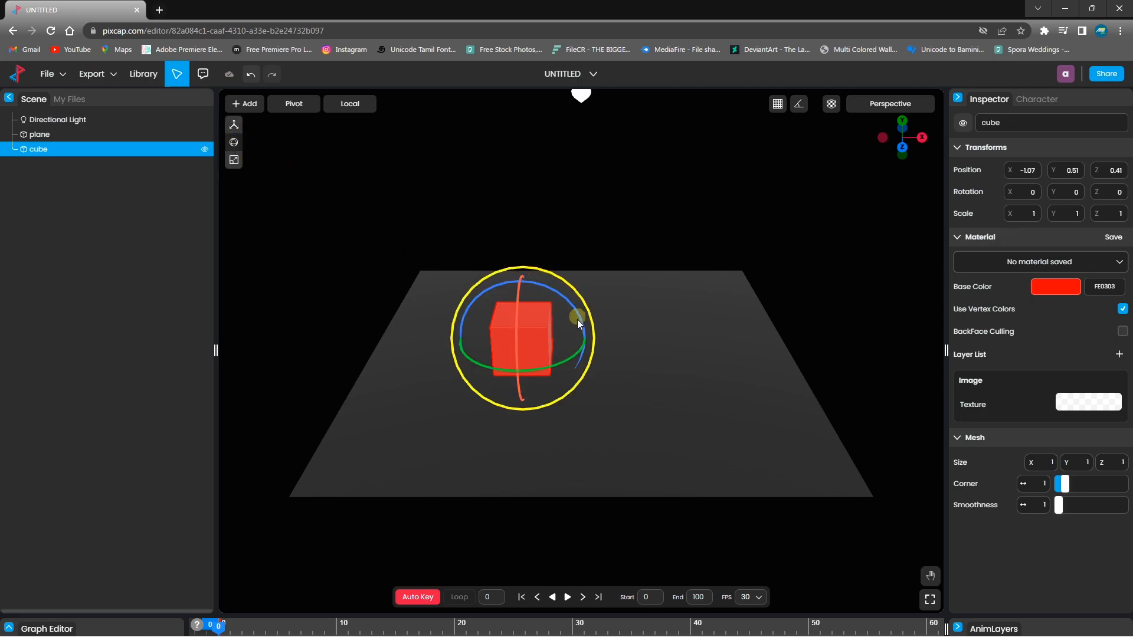
left_click_drag(570, 306, 547, 338)
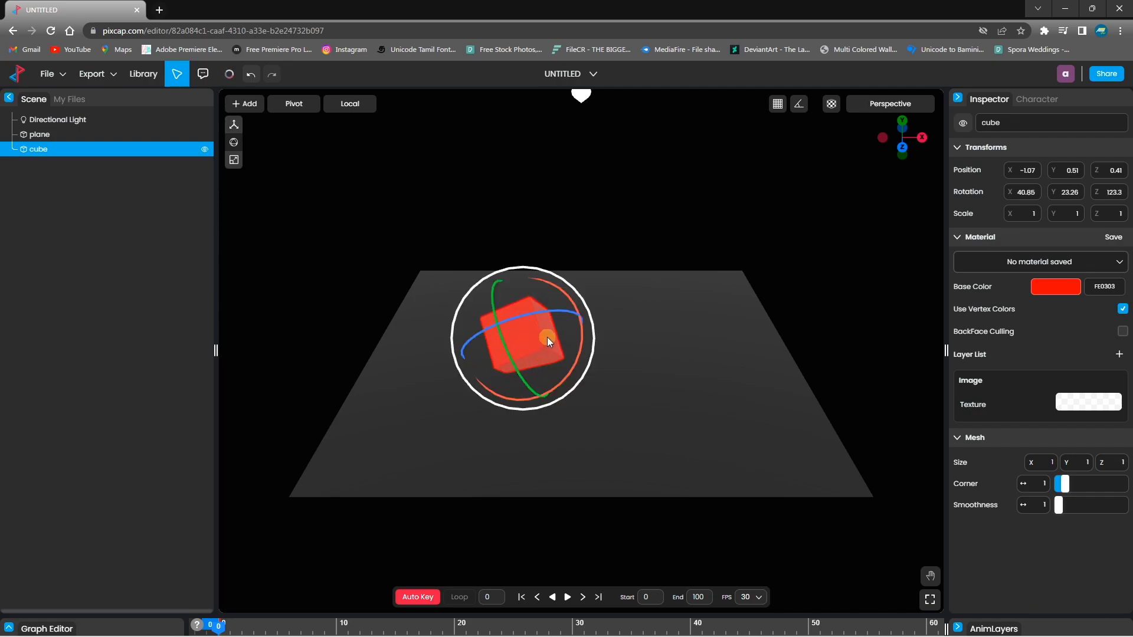
Scale the cube to about X 2.38, Y 0.58, Z 1.6, and delete it from the scene.
left_click(233, 160)
left_click_drag(545, 288, 616, 231)
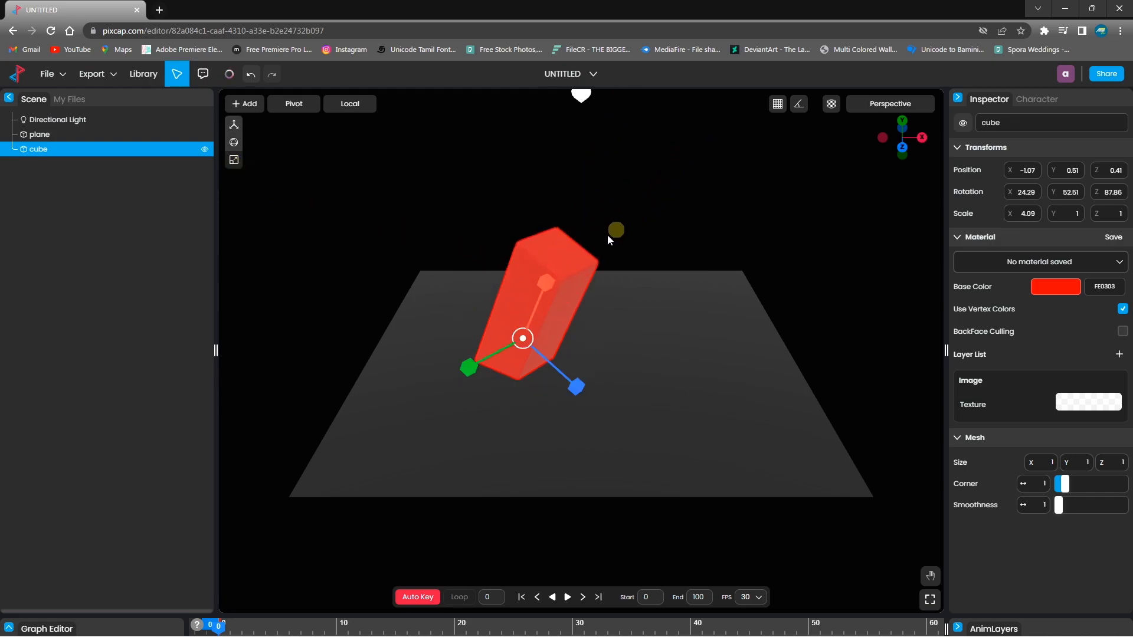
left_click_drag(577, 394, 665, 454)
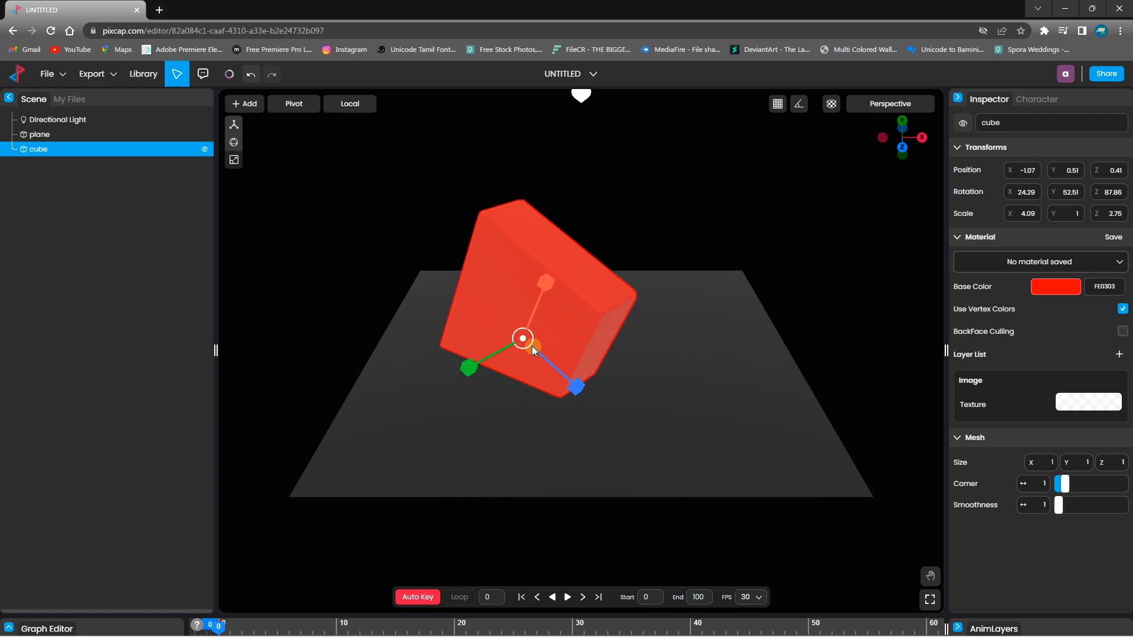
left_click_drag(540, 338, 617, 289)
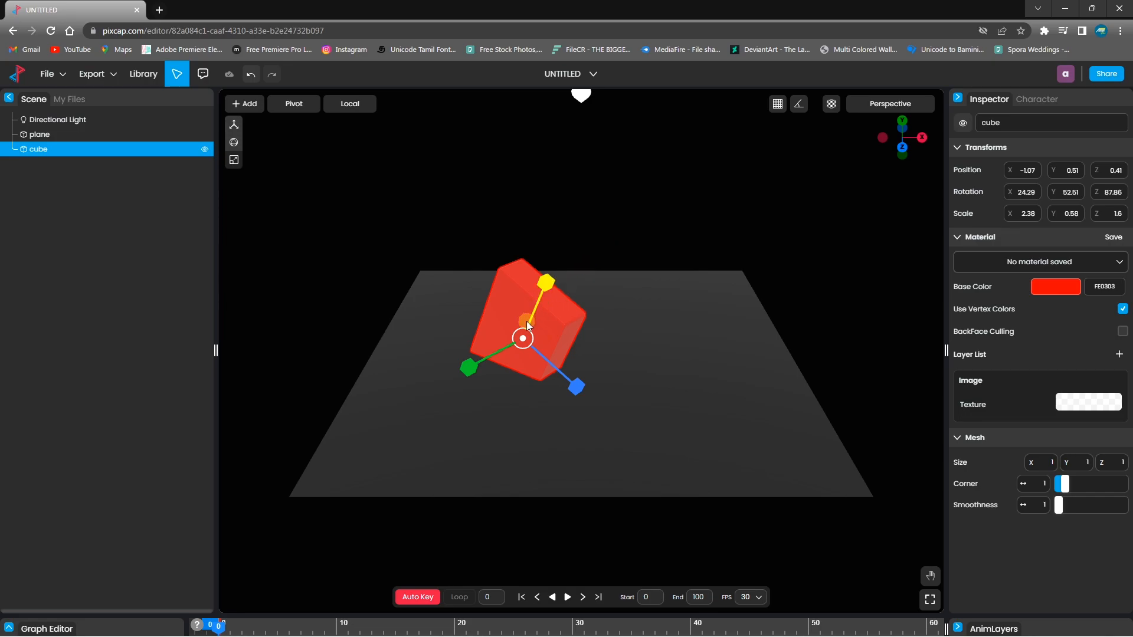
key("Delete")
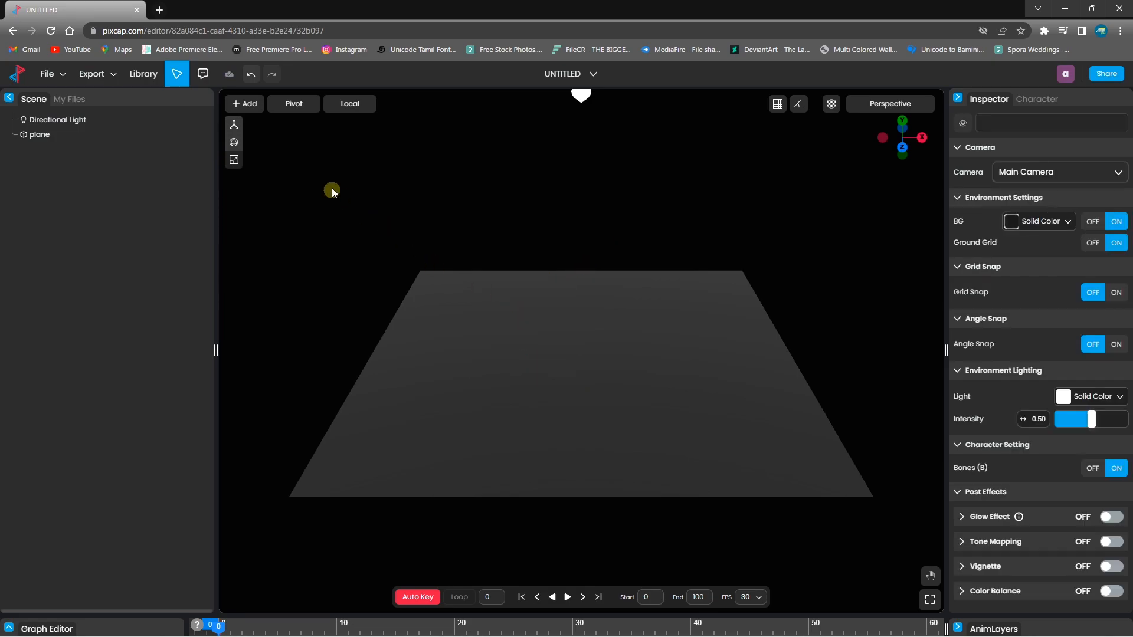
Browse the library's models, scenes and characters, and add the Panda character to the scene.
left_click(143, 76)
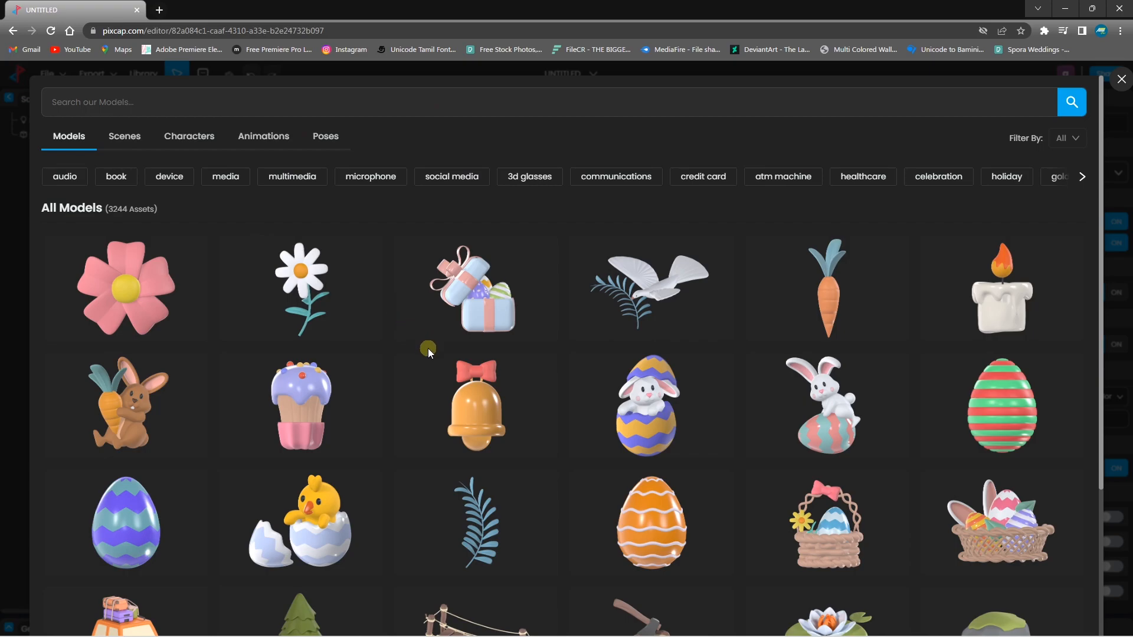
scroll(428, 348, "down", 10)
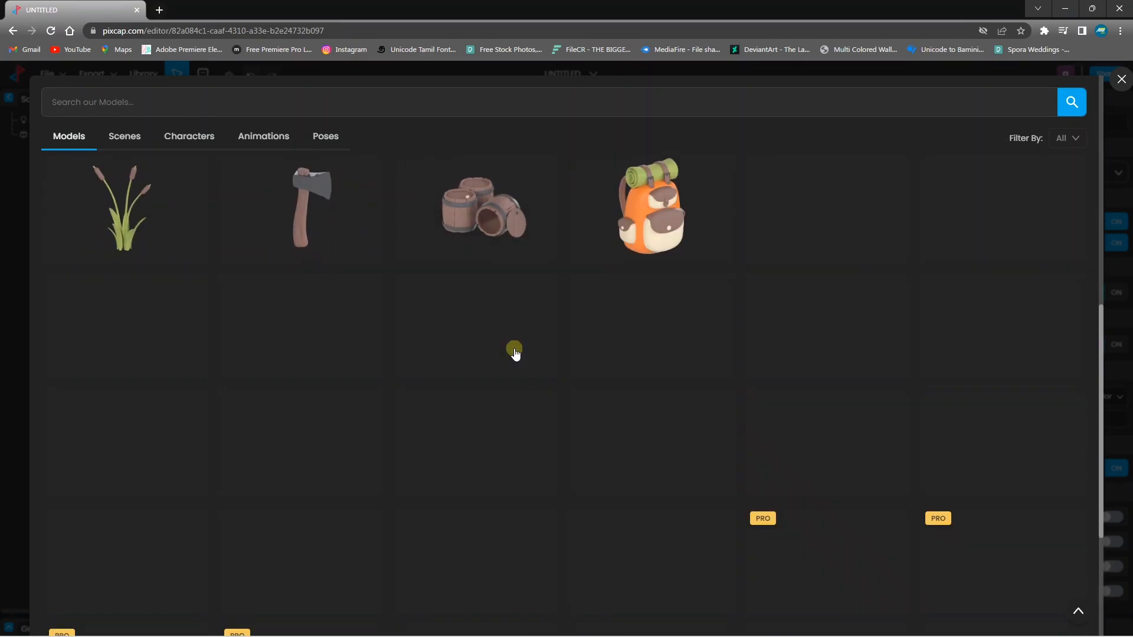
scroll(515, 352, "up", 10)
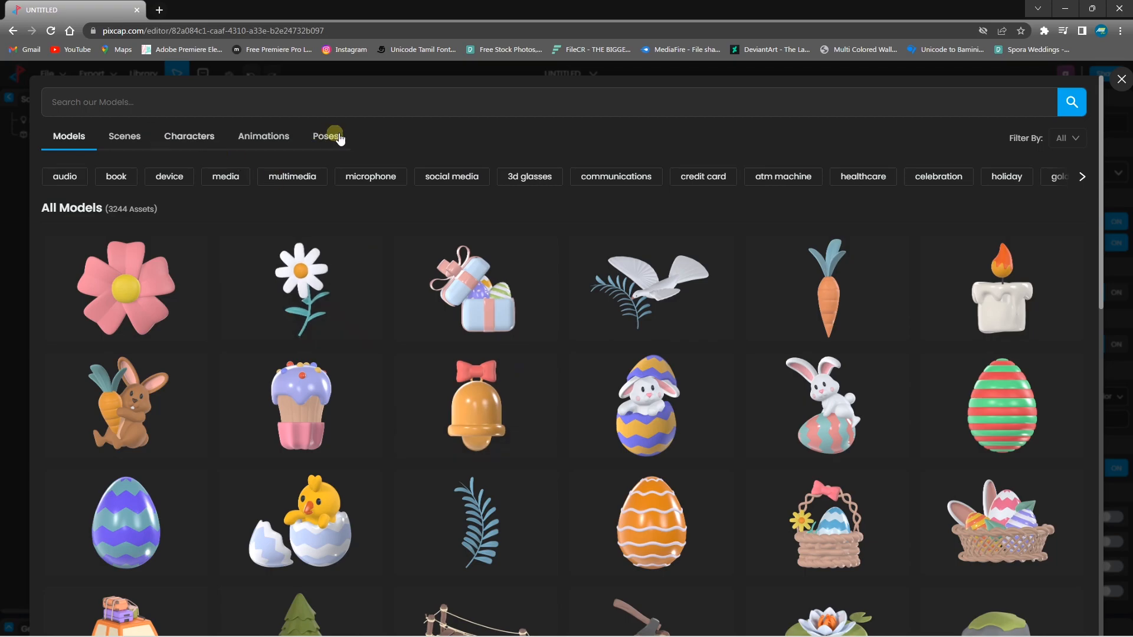
left_click(140, 136)
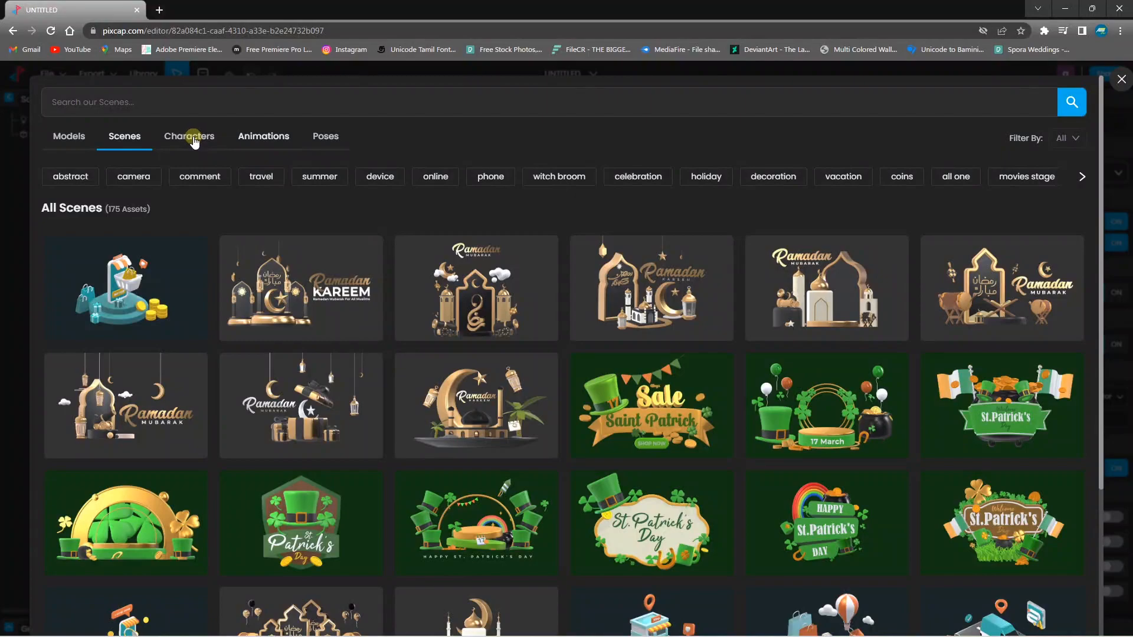
left_click(190, 136)
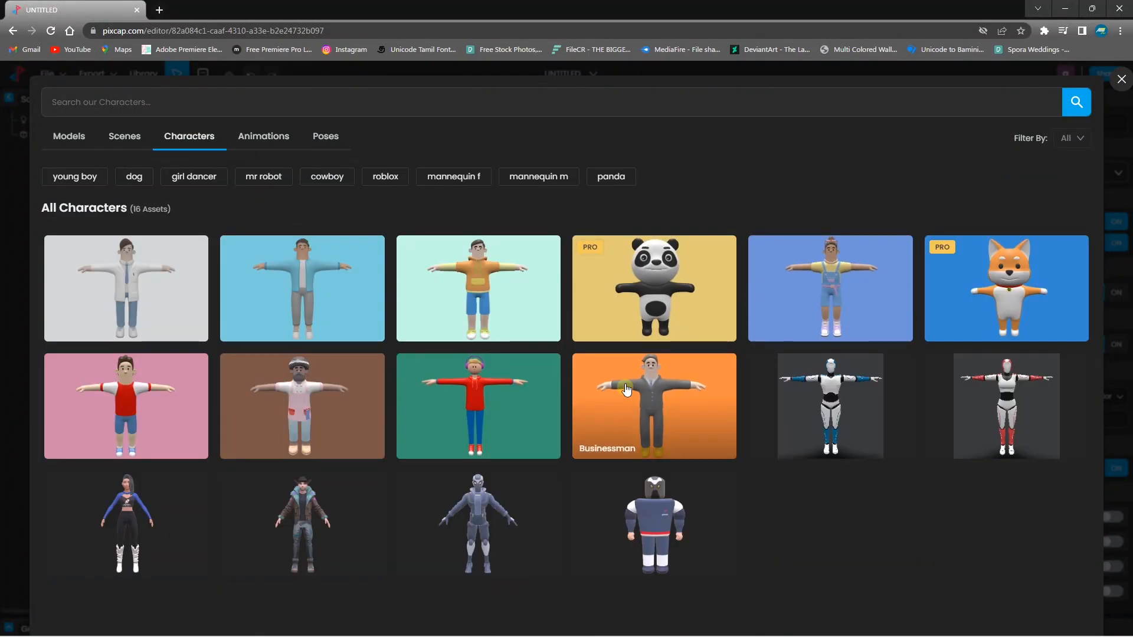
left_click(653, 283)
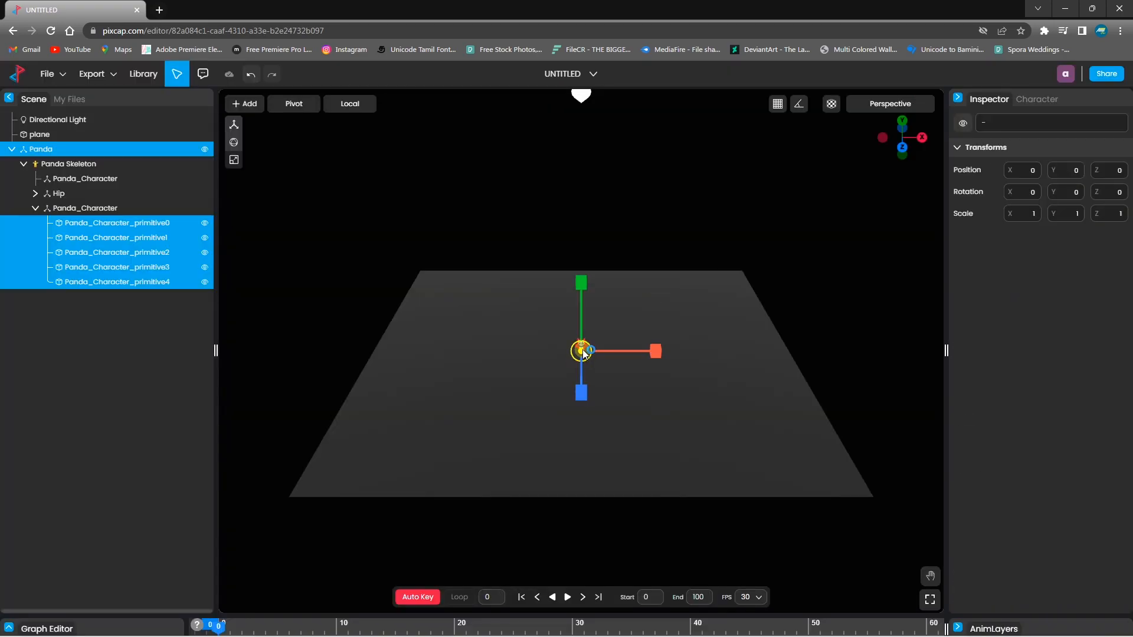
Try scaling the Panda_Character node inside the Panda hierarchy to about 3.9 along X, and undo the scaling.
left_click(35, 199)
left_click(34, 195)
left_click(34, 194)
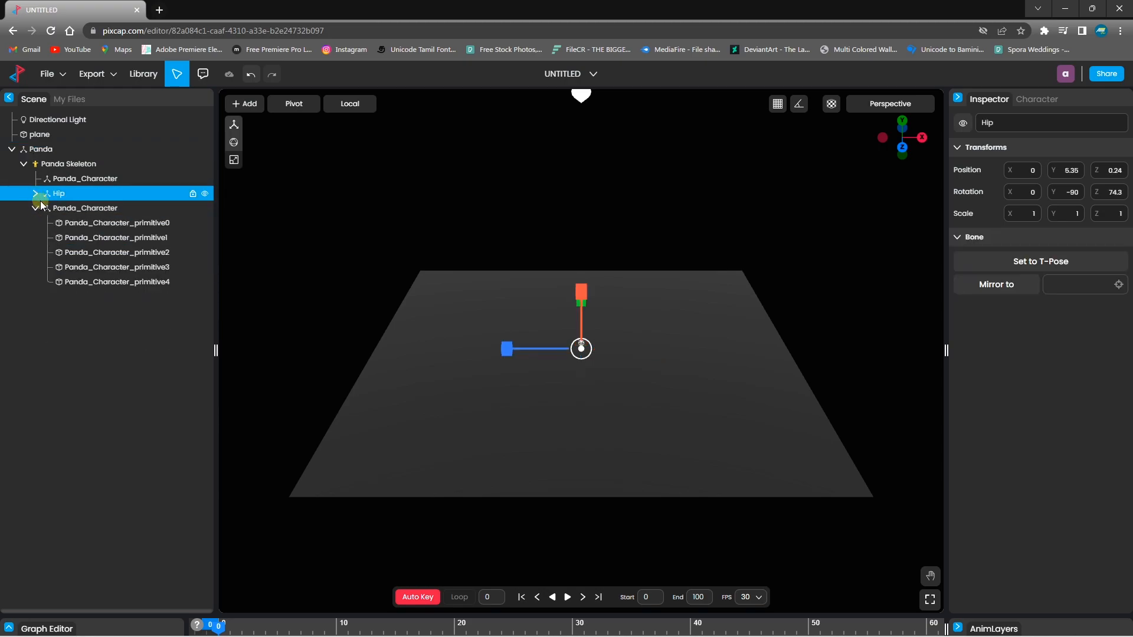
left_click(50, 147)
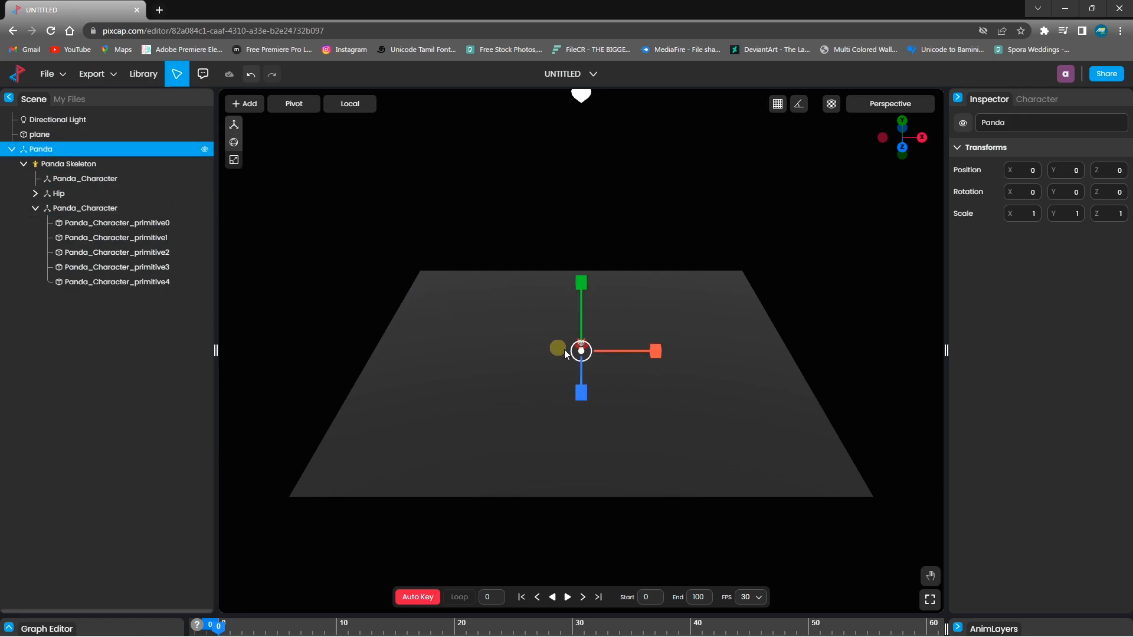
left_click(112, 209)
left_click_drag(653, 351, 828, 352)
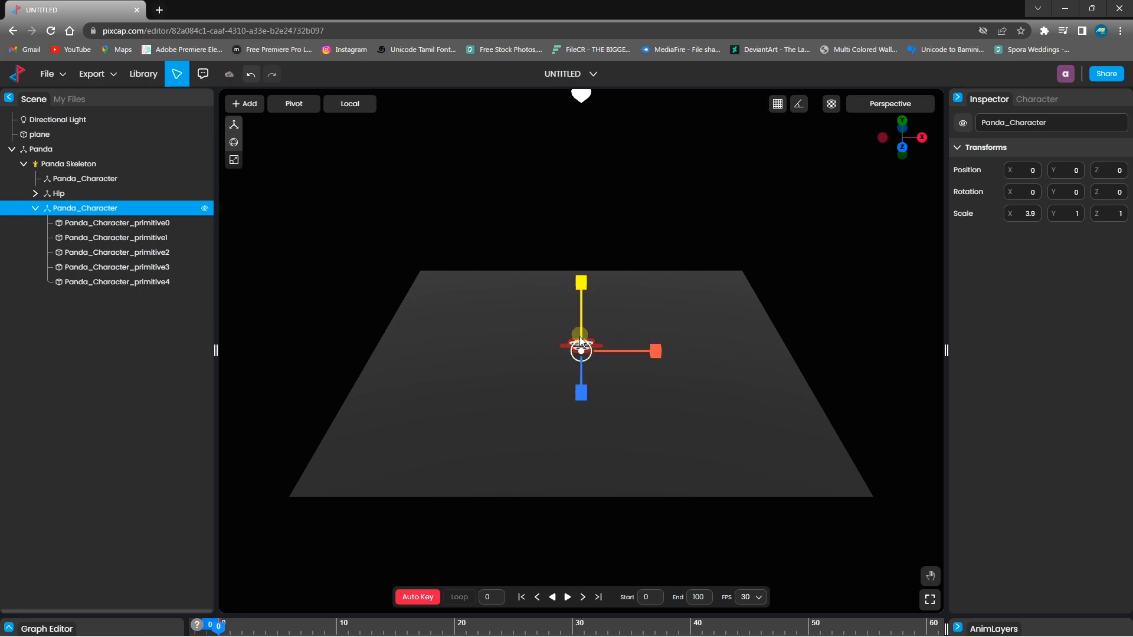
key("ctrl+z")
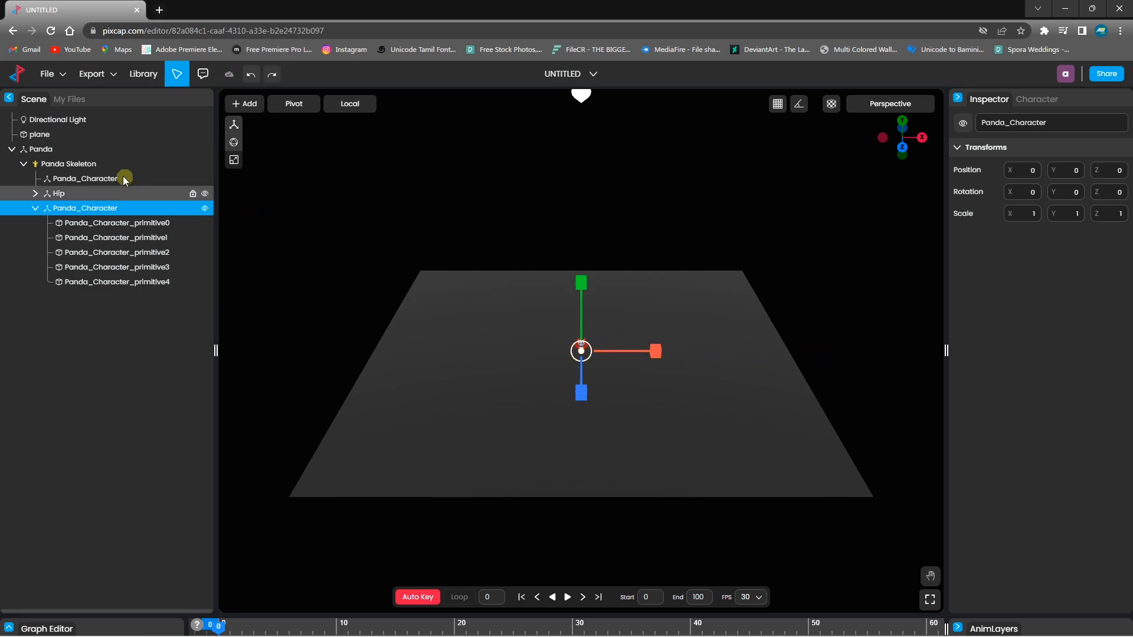
Scale the whole Panda object uniformly to about 9.45 on all axes.
left_click(83, 149)
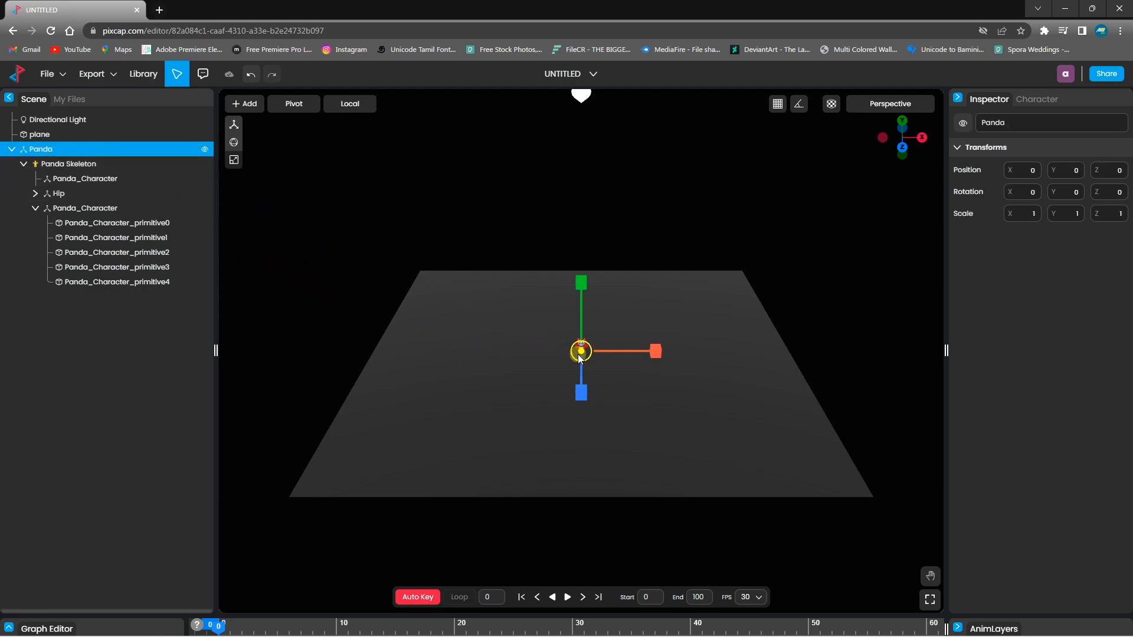
left_click_drag(582, 350, 1003, 59)
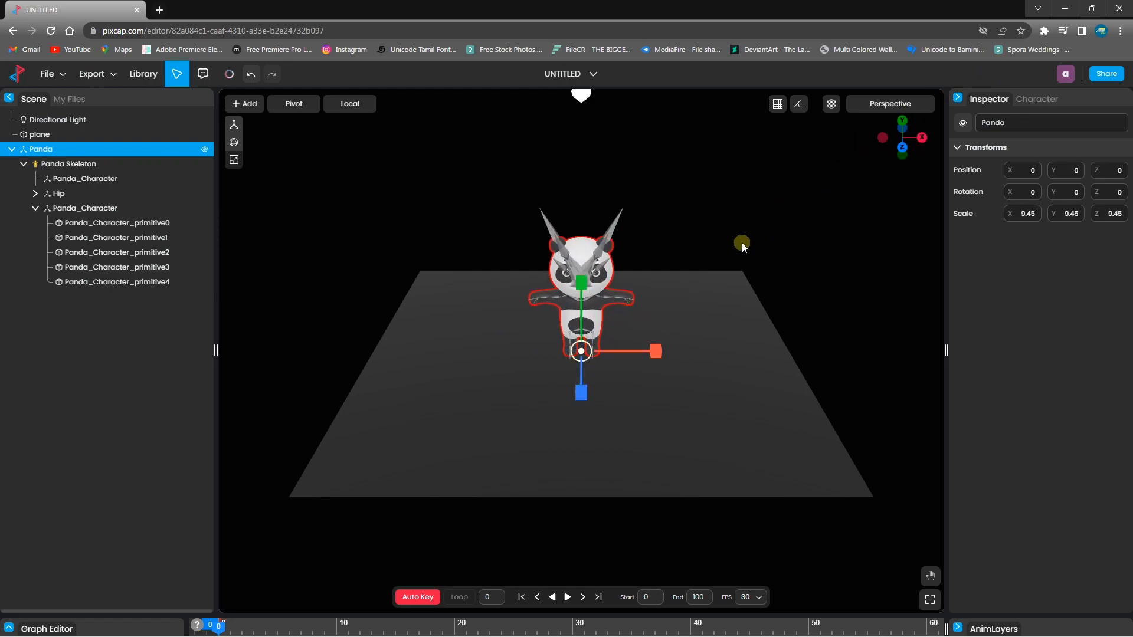
Apply the Running Backward library animation to the Panda Skeleton as a new layer.
left_click(77, 151)
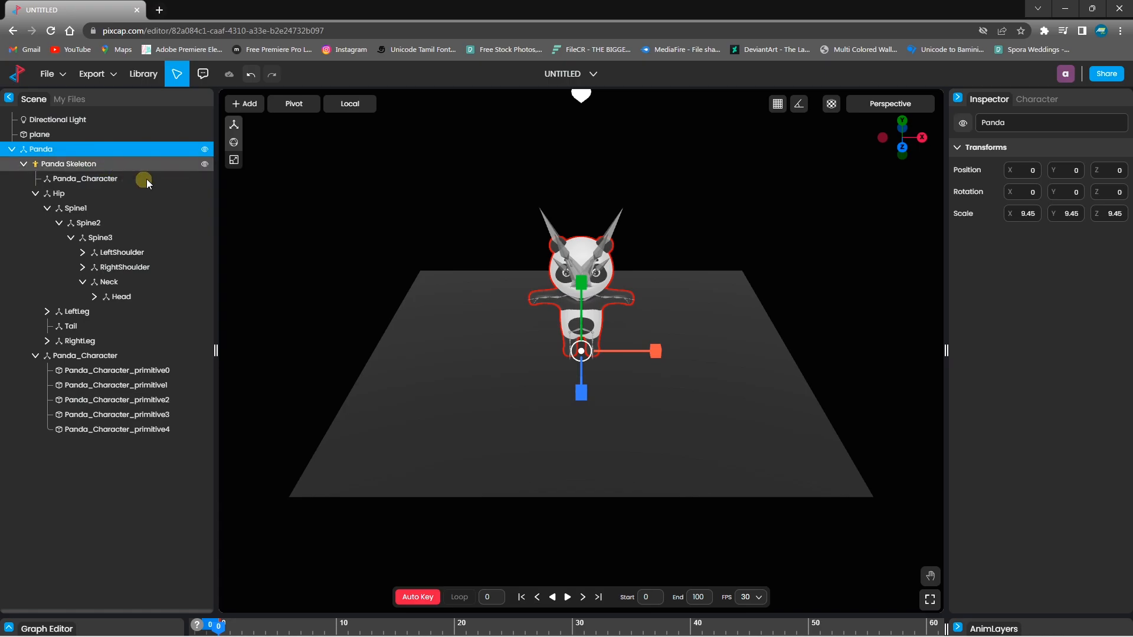
left_click(144, 78)
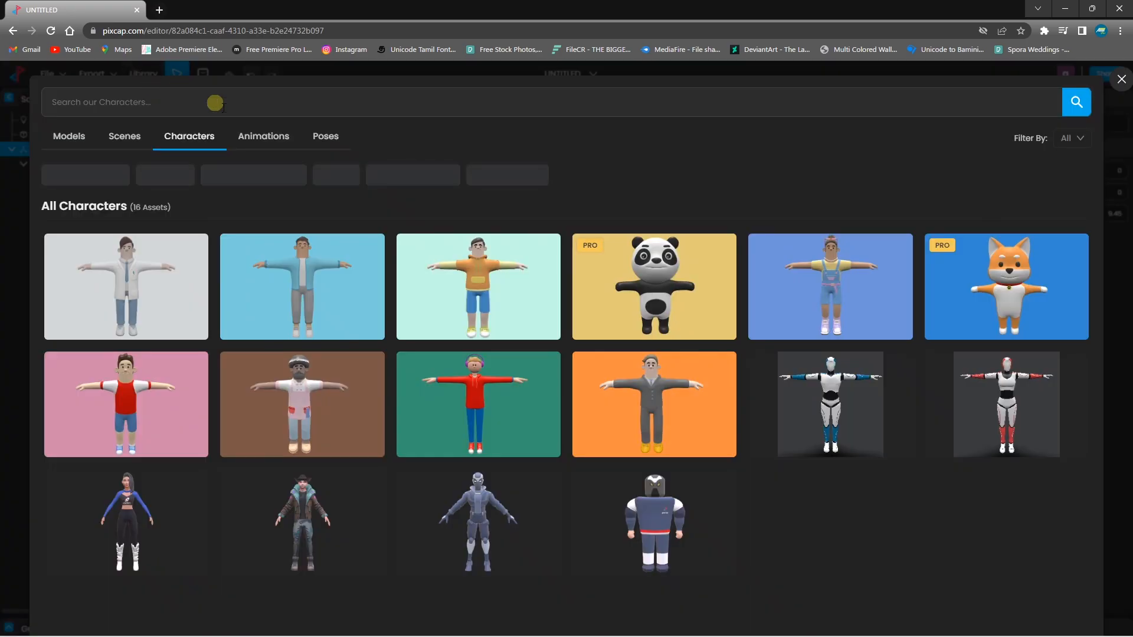
left_click(265, 136)
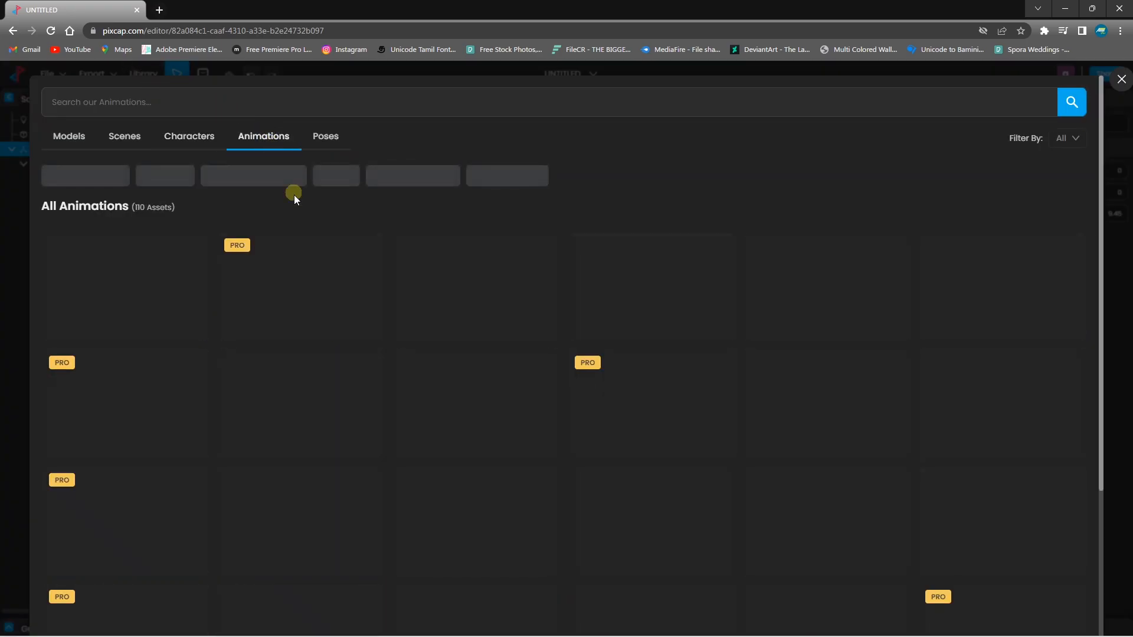
scroll(366, 392, "down", 1)
left_click(310, 426)
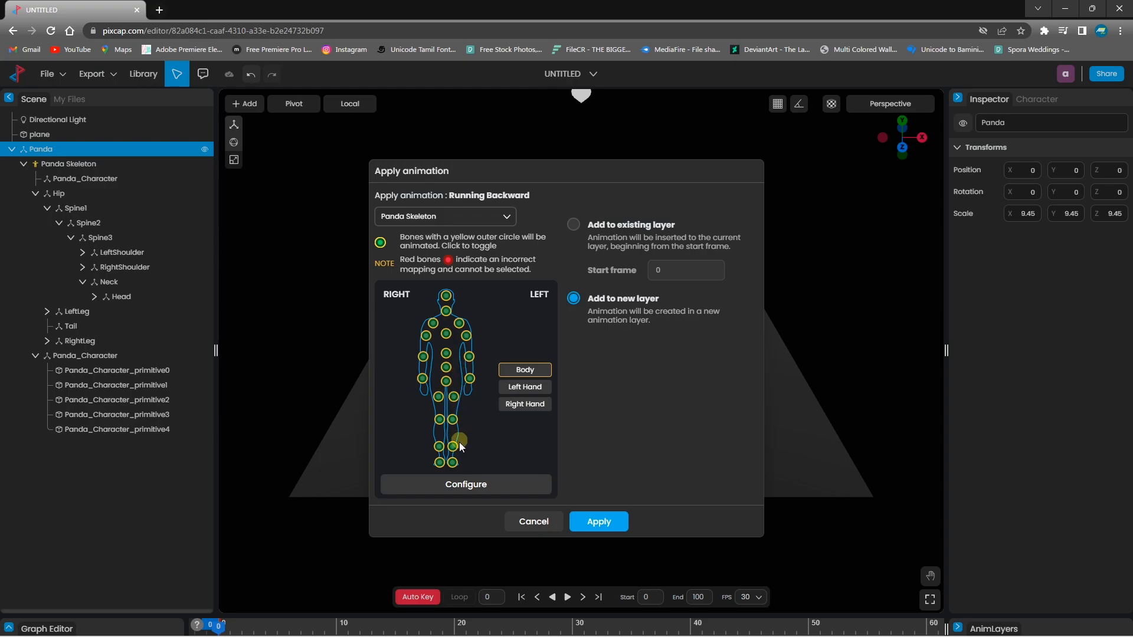
left_click(592, 523)
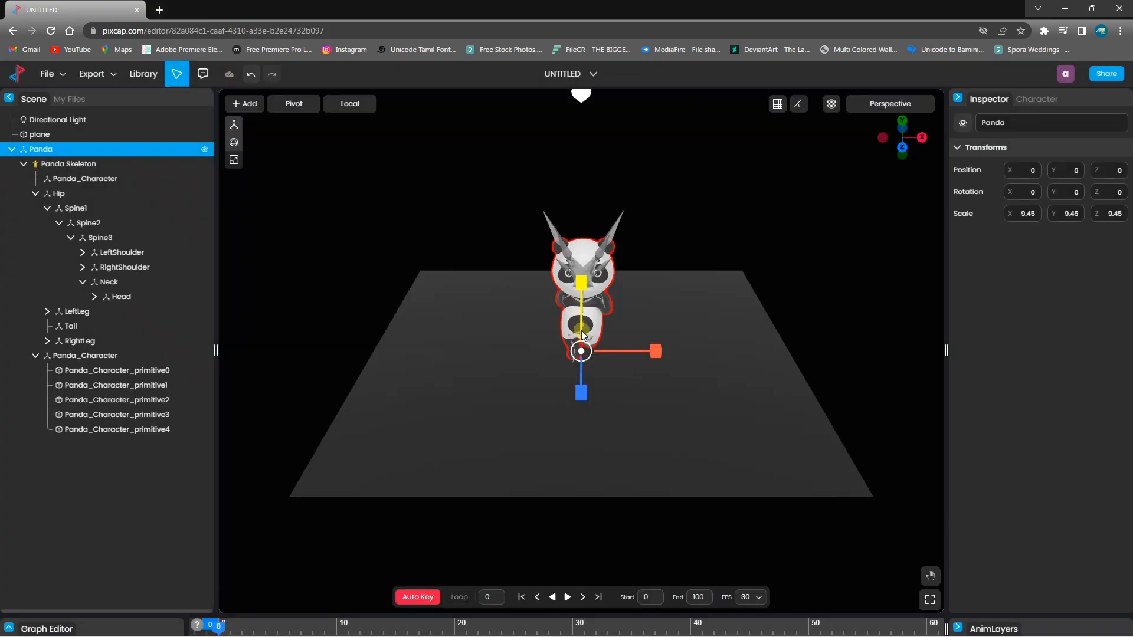
Play back the Panda's running animation and pause it.
scroll(577, 331, "down", 1)
left_click(568, 596)
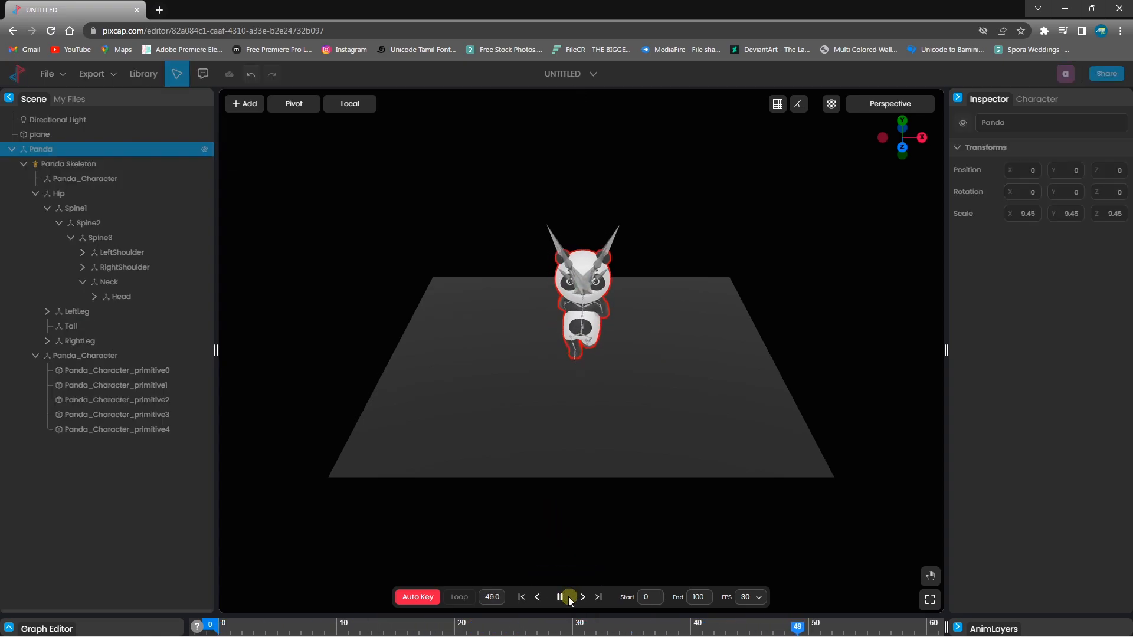
left_click(561, 597)
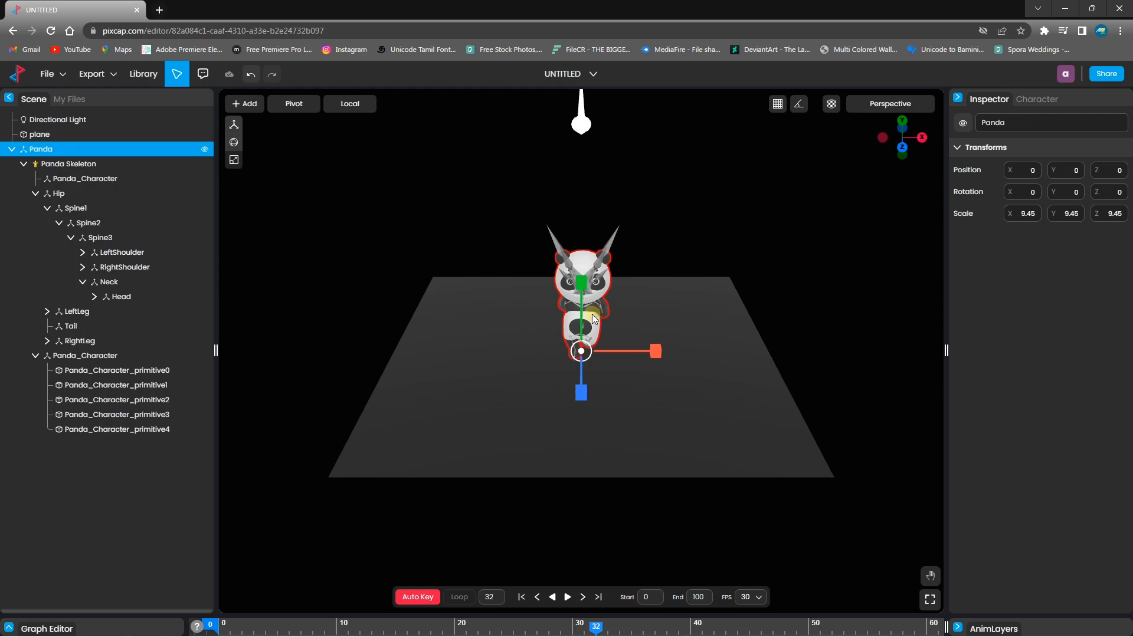
Delete the animated Panda character from the scene.
left_click(586, 310)
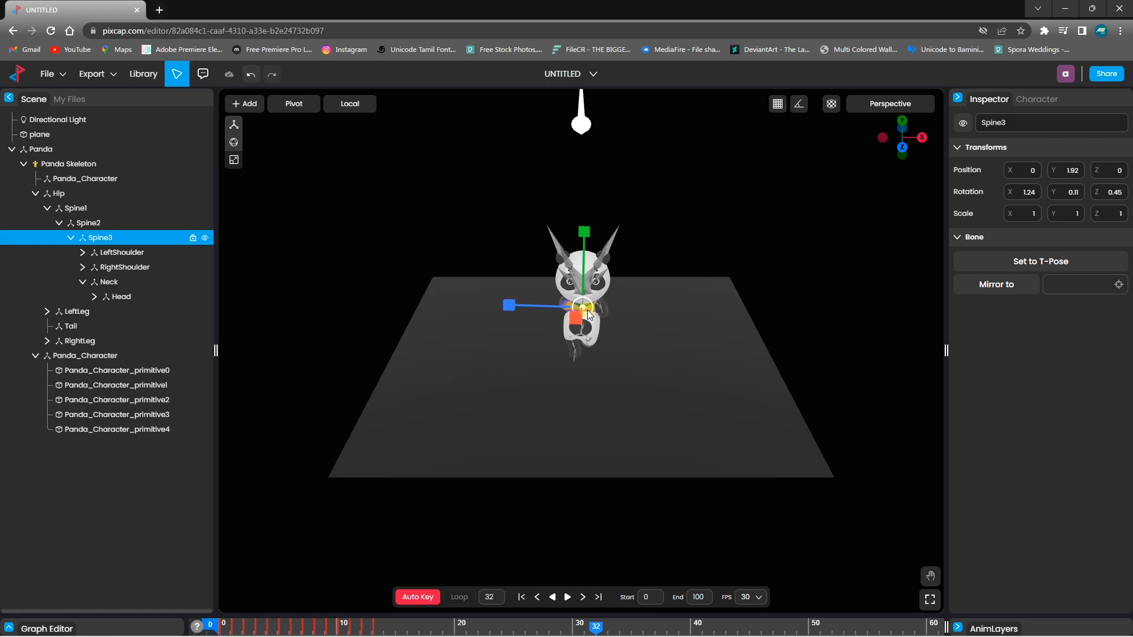
left_click(587, 310)
key("Delete")
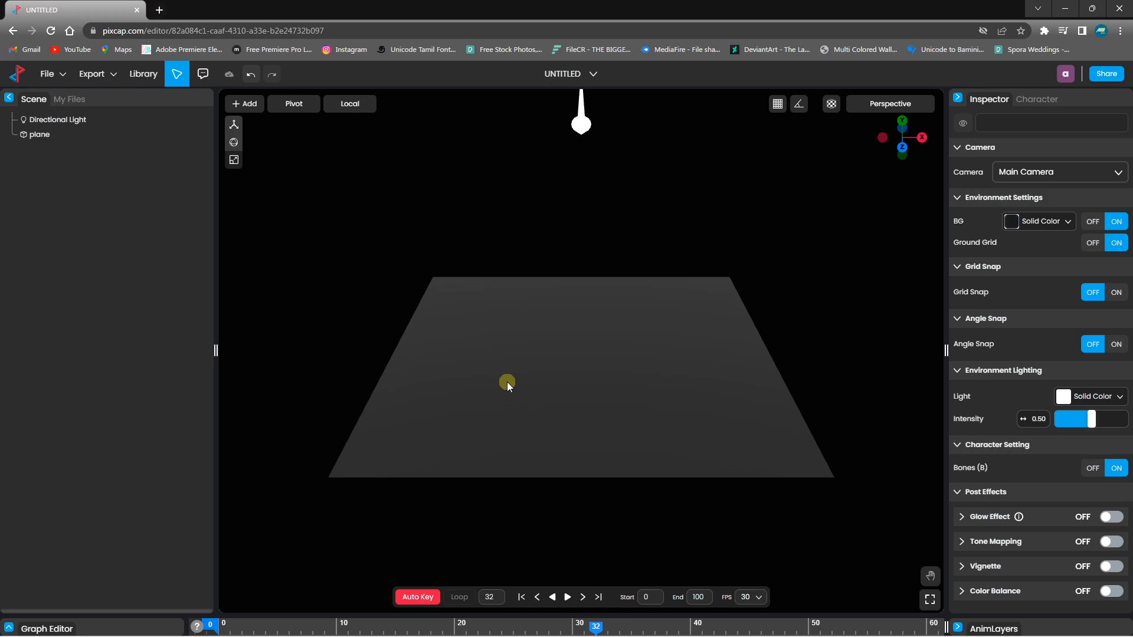
Add a cylinder on top of the ground plane.
left_click(245, 104)
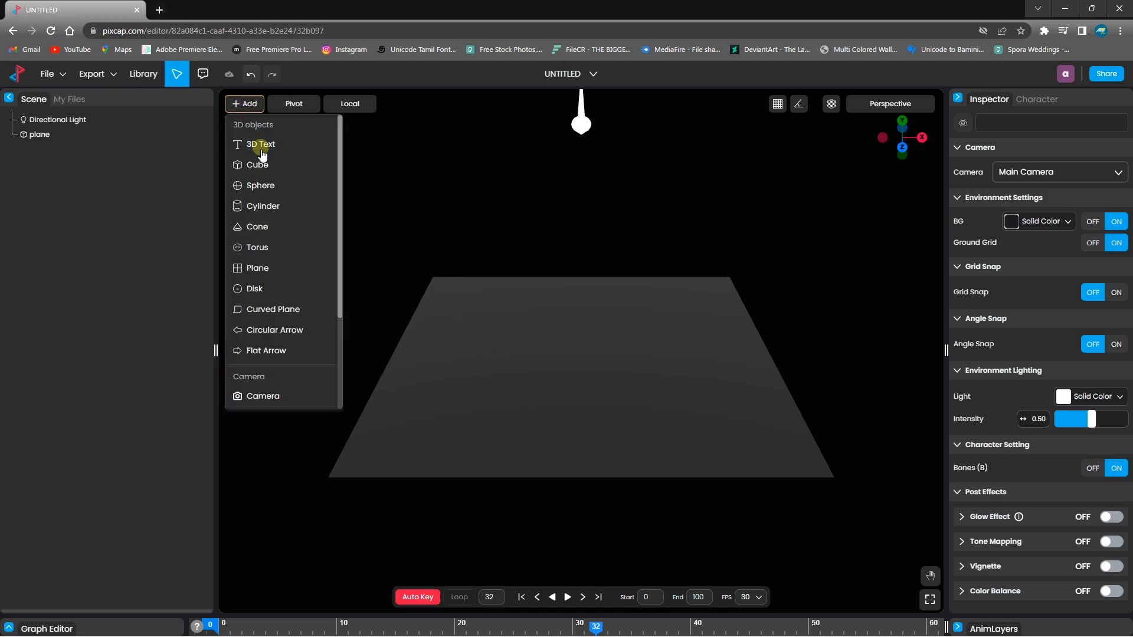
left_click(269, 208)
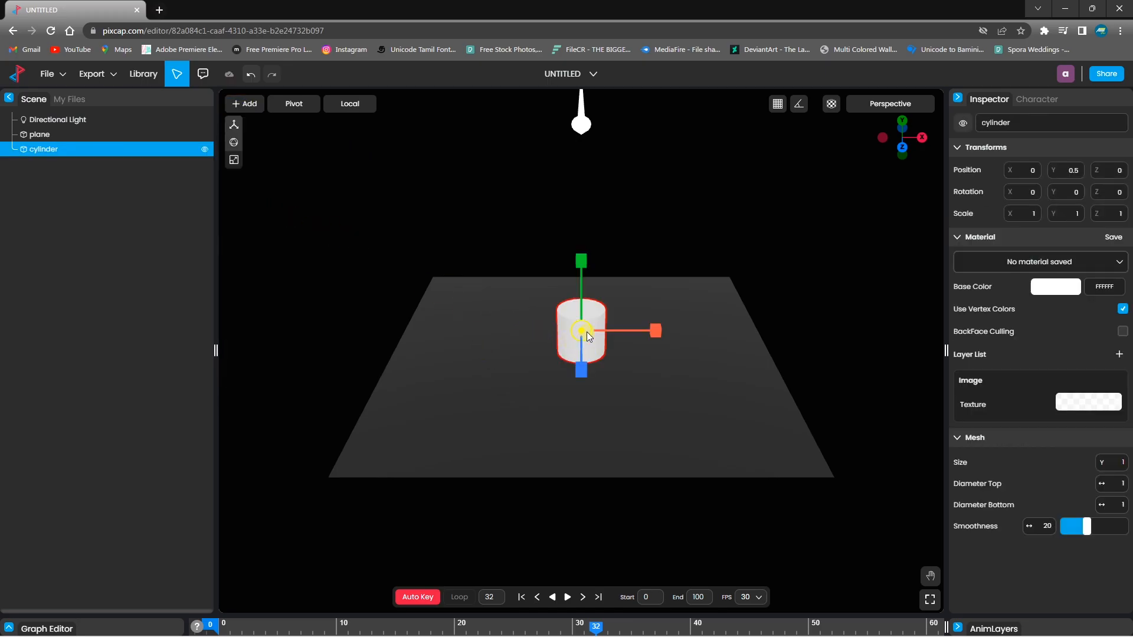
Scale the cylinder into a wide flat disc, about 7.26 in X and Z and 0.47 in Y.
left_click_drag(580, 332, 1099, 319)
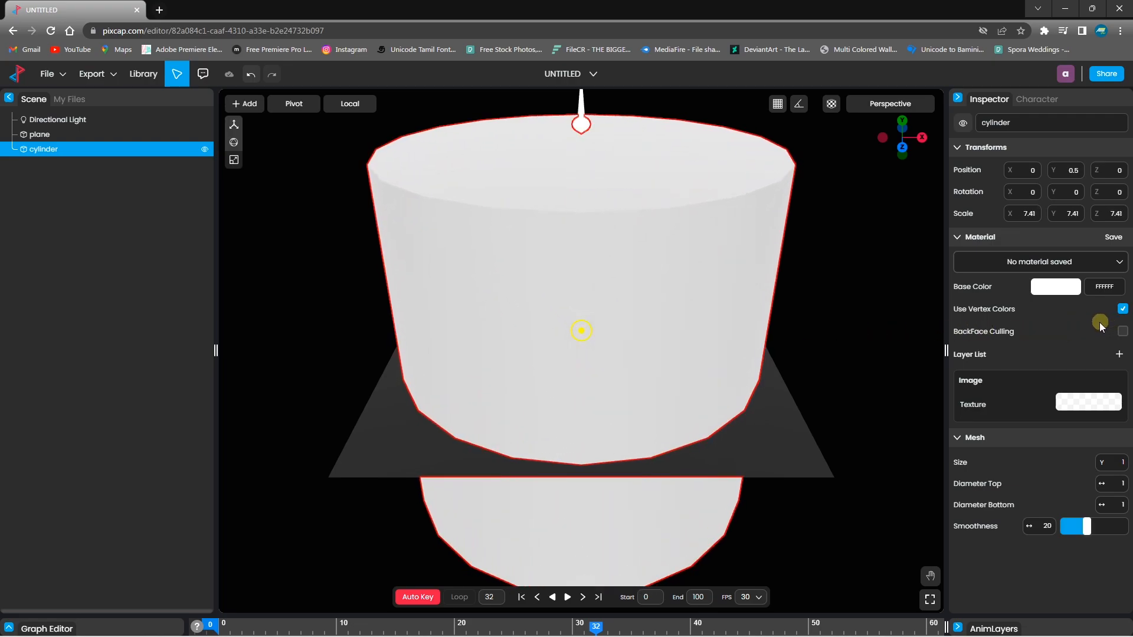
key("w")
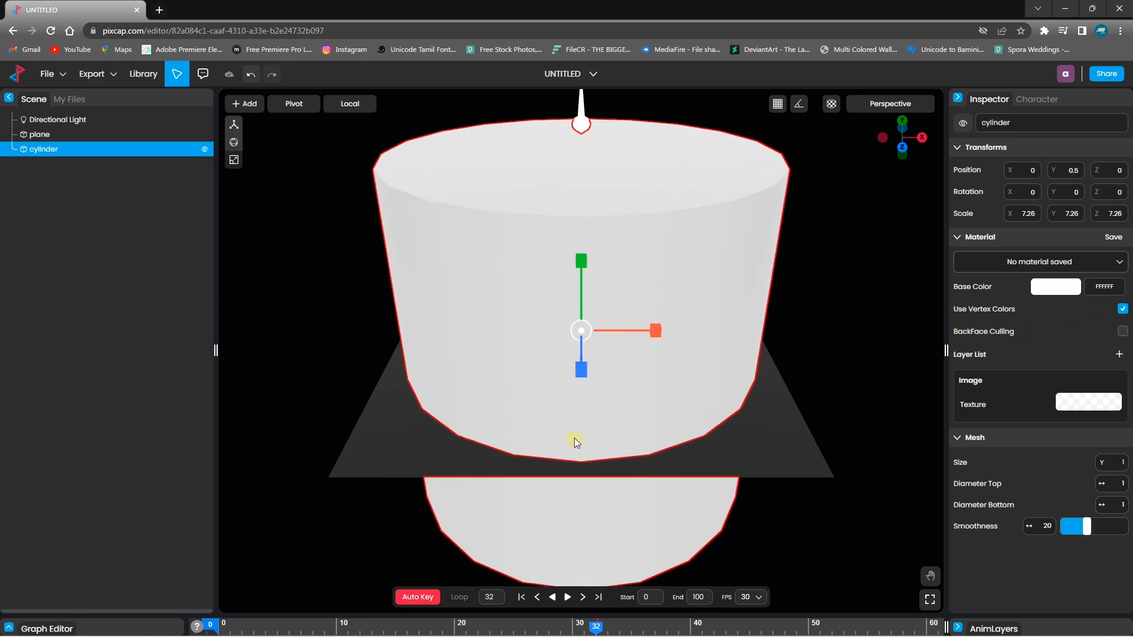
left_click_drag(582, 265, 581, 342)
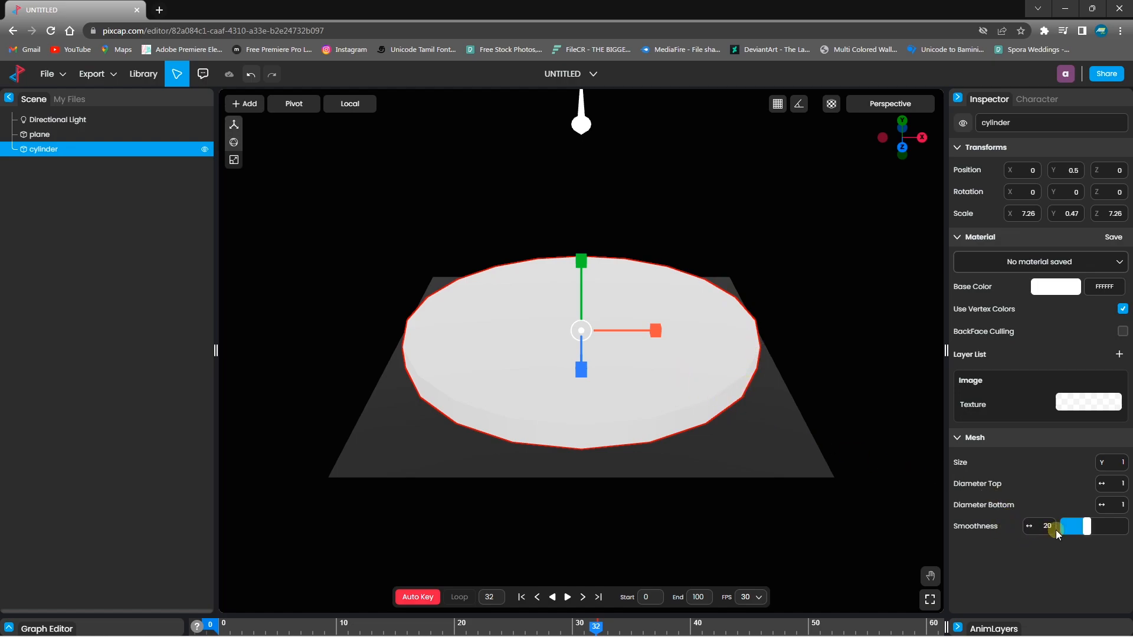
Raise the cylinder's smoothness to 48 and give it an olive green base color.
left_click_drag(1080, 532, 1130, 521)
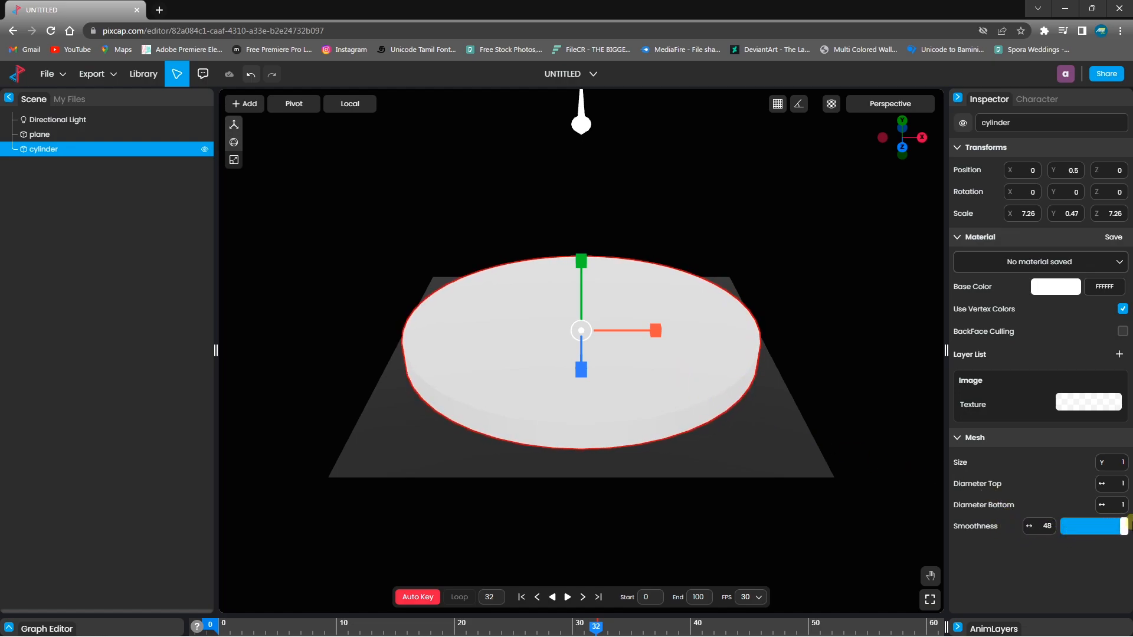
left_click(1041, 288)
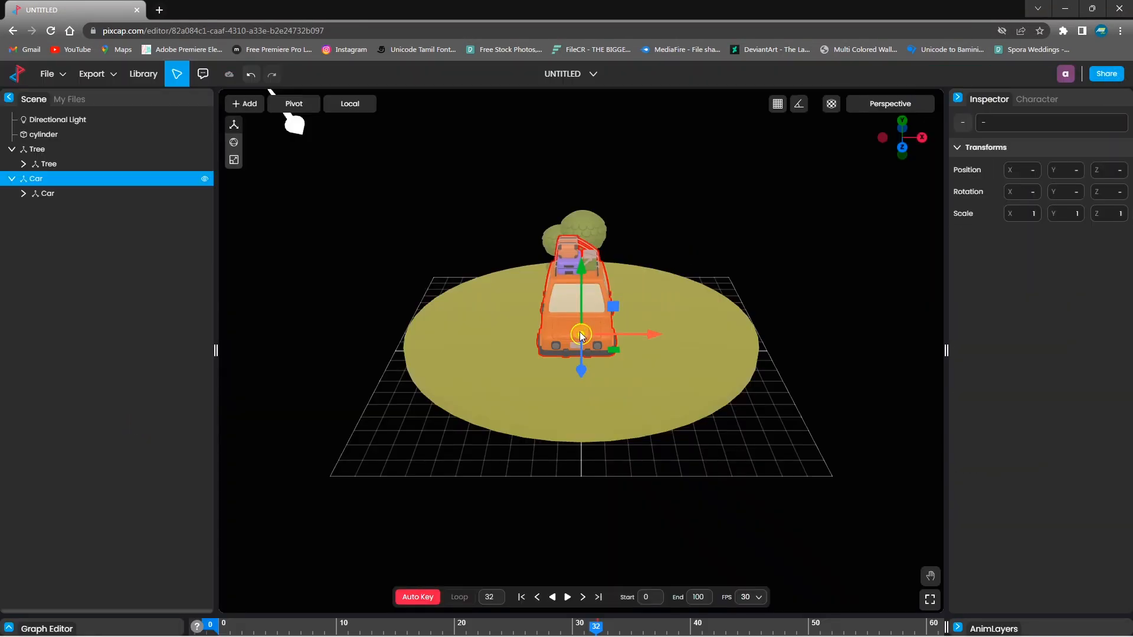
Scale the car down to about 0.68 and move it to the left rear area of the green disc.
left_click(234, 159)
left_click_drag(581, 333, 511, 289)
left_click(237, 124)
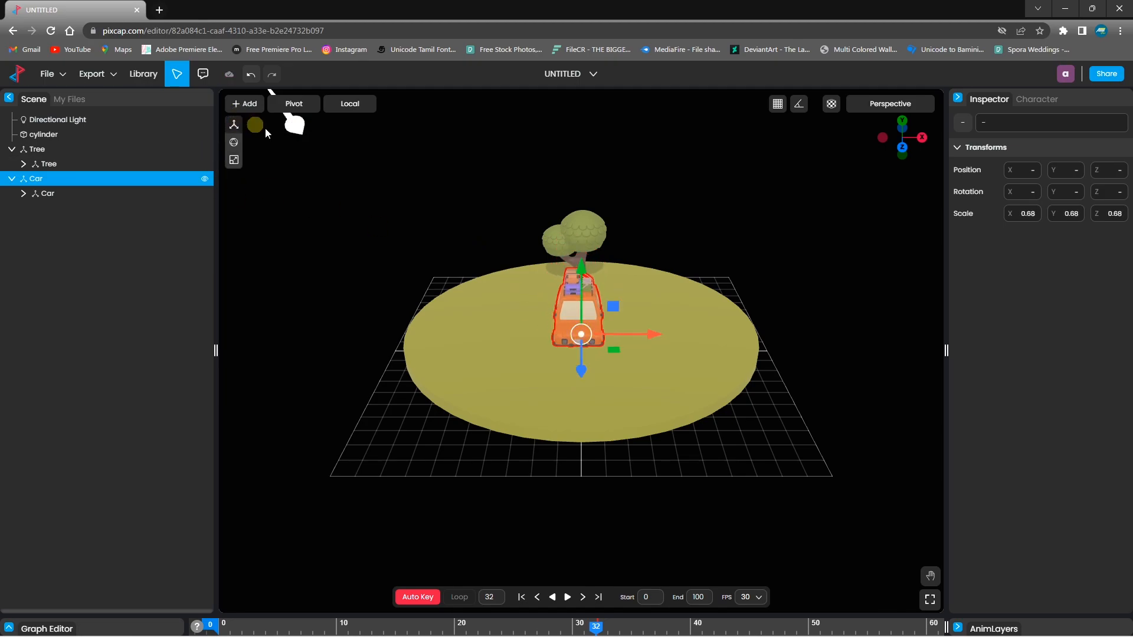
left_click_drag(652, 334, 617, 333)
left_click_drag(541, 364, 539, 321)
left_click_drag(547, 233, 609, 228)
Enlarge the tree and move it up and to the right so it stands behind the car.
left_click(582, 235)
left_click(234, 159)
left_click(234, 124)
left_click_drag(581, 178, 582, 163)
left_click_drag(656, 235, 693, 234)
left_click(561, 297)
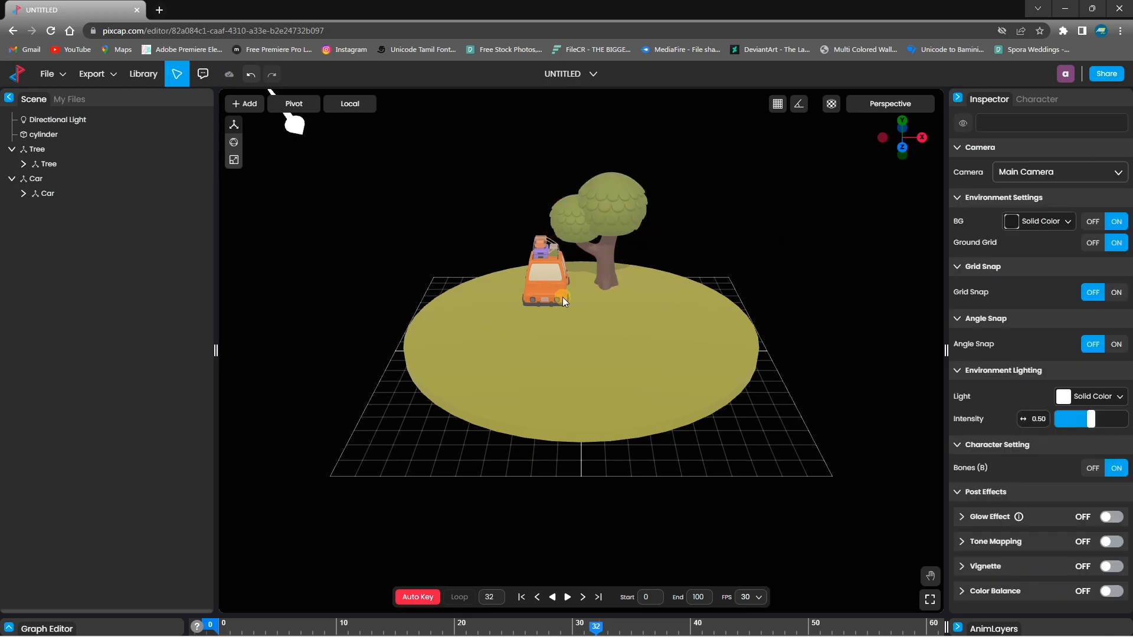
Replace the material of Bag 2 on the car roof with the green Icebox material.
left_click(543, 250)
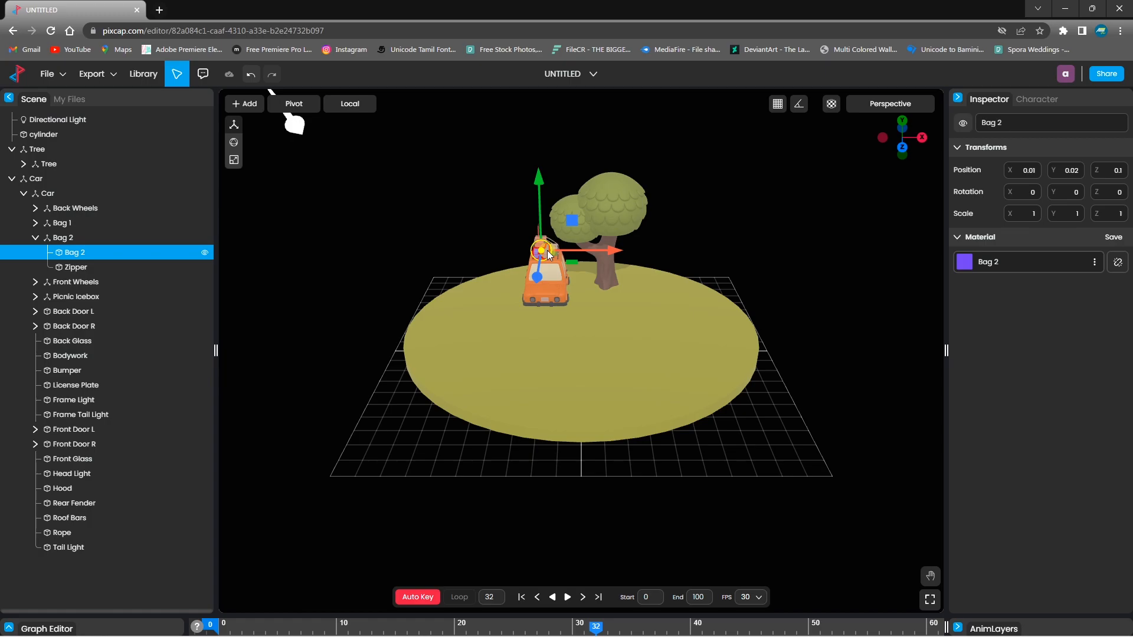
left_click(967, 262)
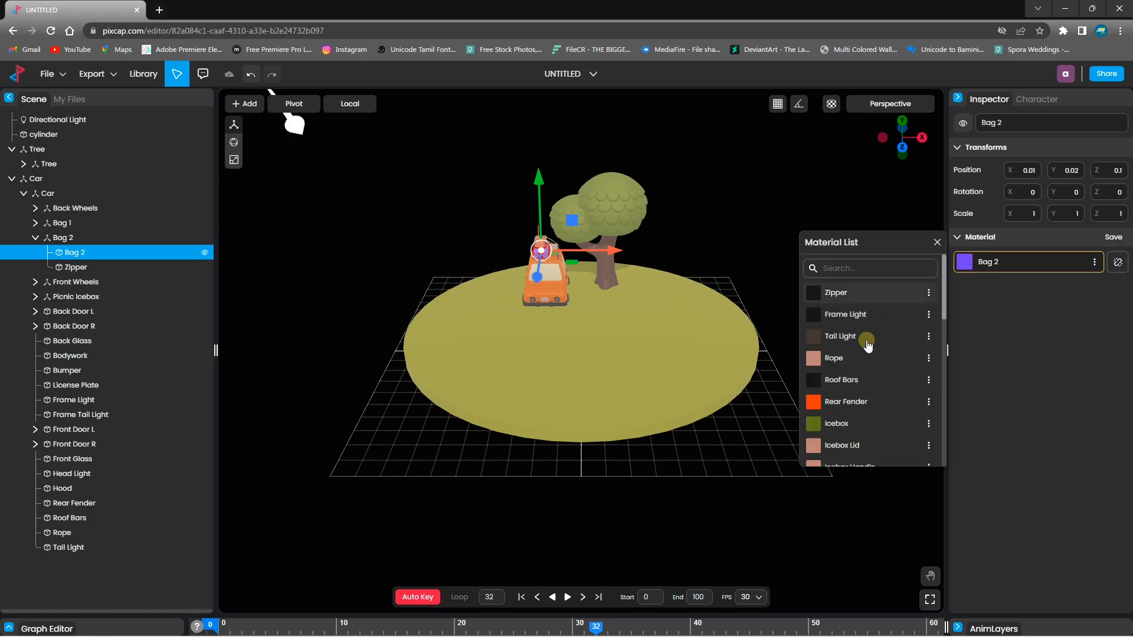
scroll(846, 391, "down", 1)
left_click(843, 367)
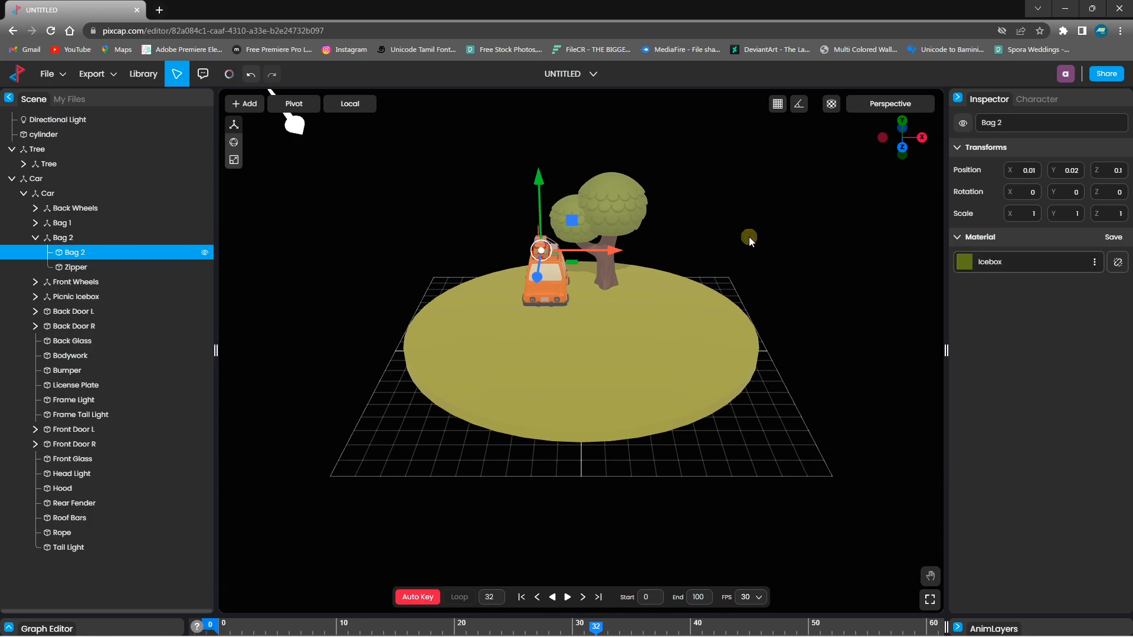
left_click(749, 238)
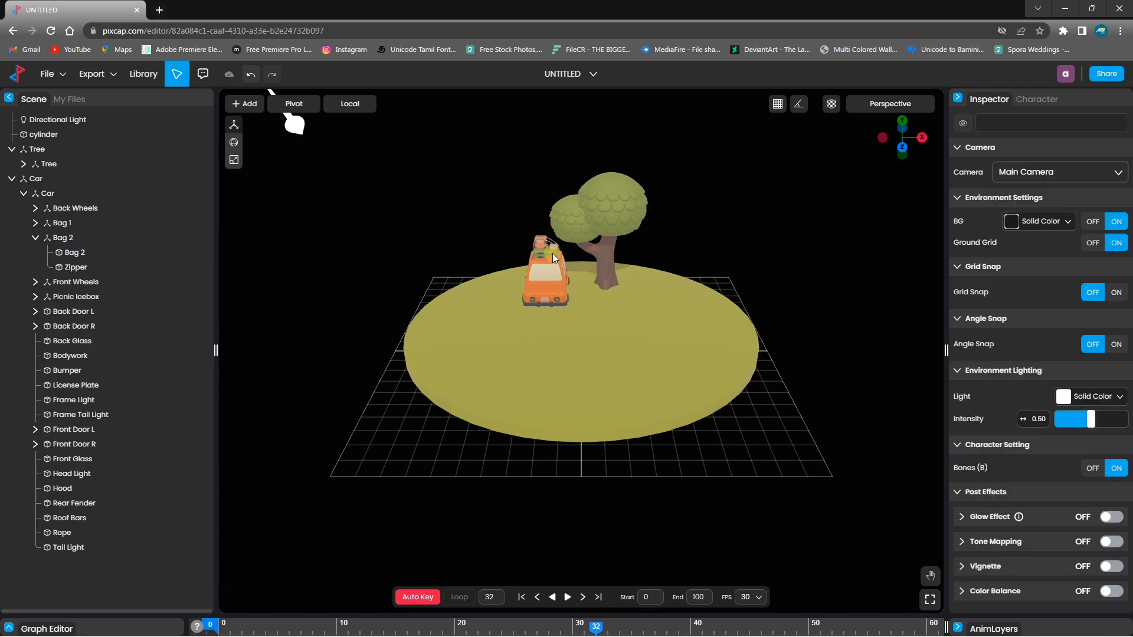
Try pulling the car's Back Door R away from the body to about Z -5.75 and undo the move.
left_click(553, 284)
left_click(554, 284)
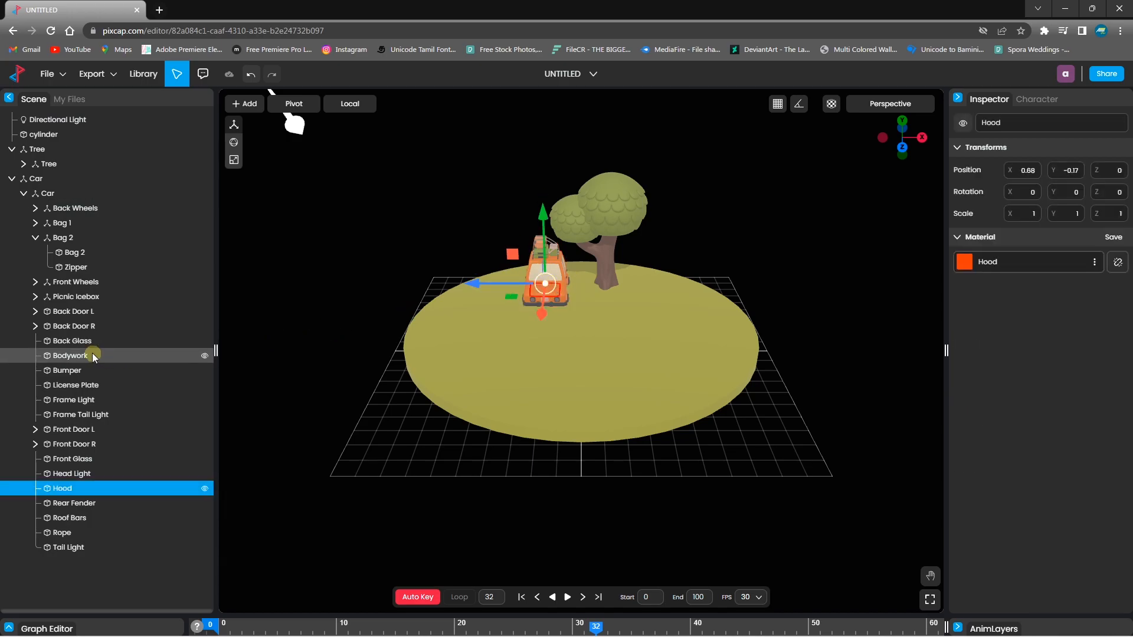
left_click(86, 327)
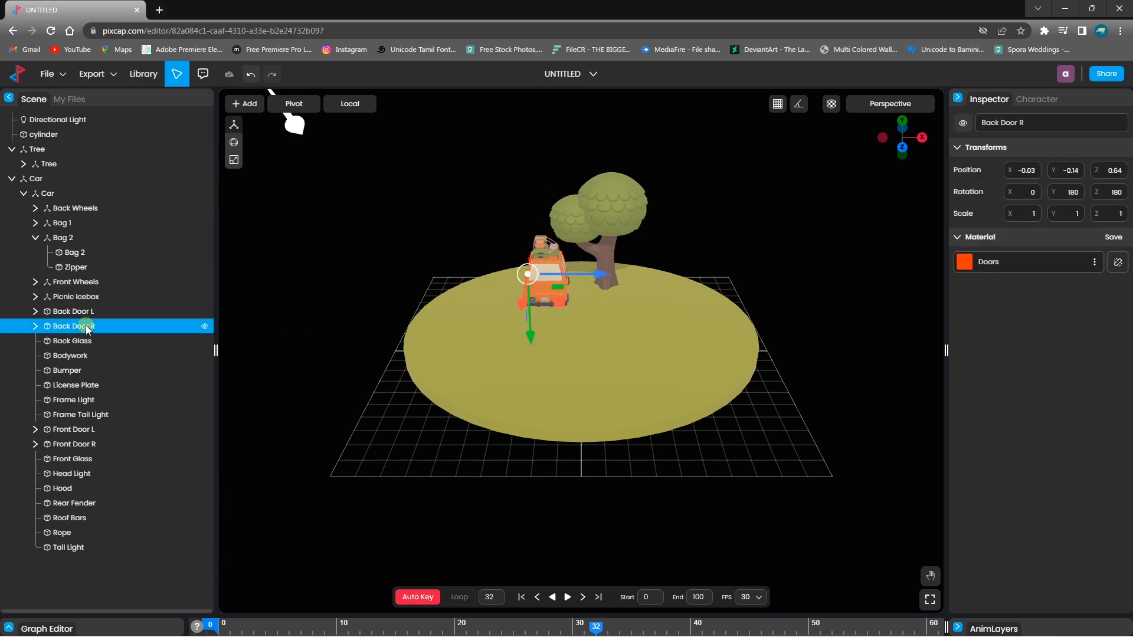
left_click_drag(630, 272, 784, 272)
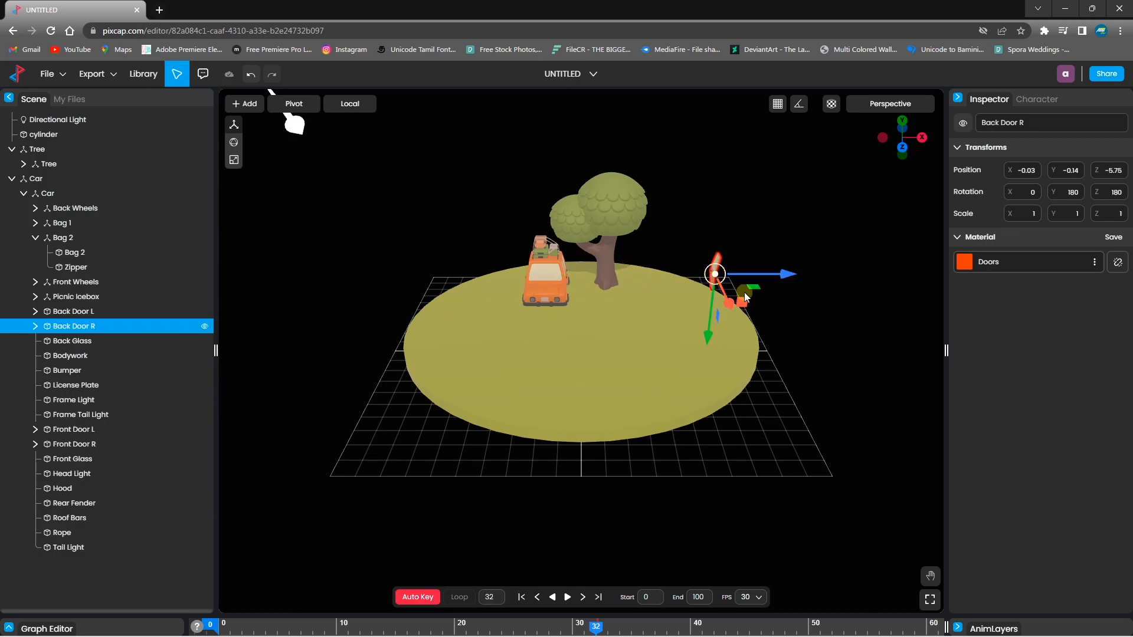
key("ctrl+z")
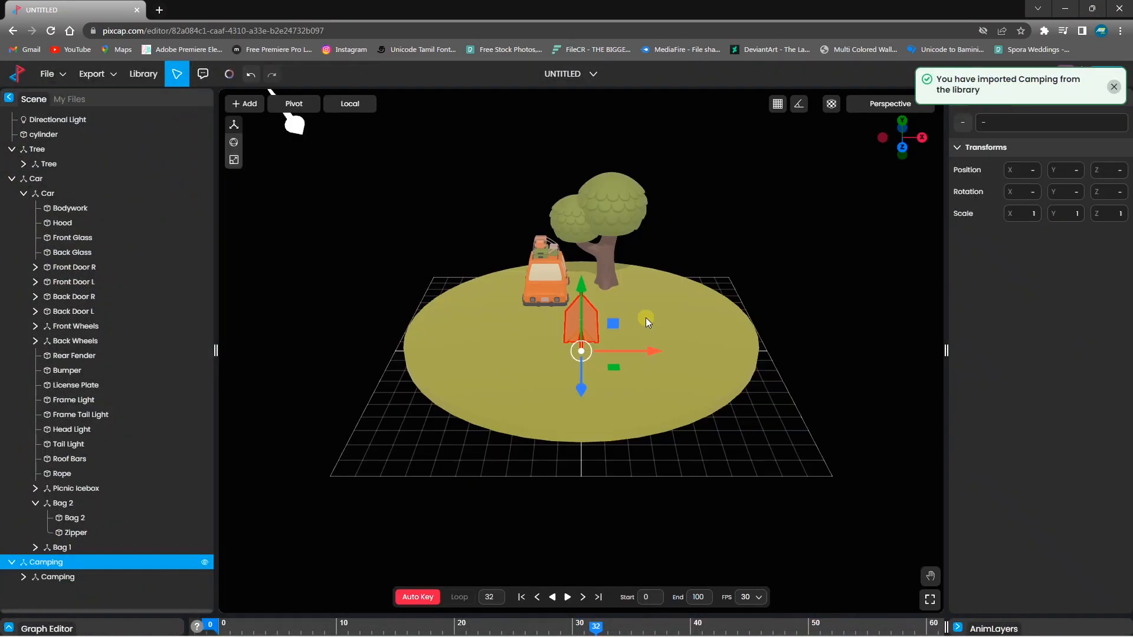
Scale the Camping tent to about 1.52, rotate it slightly and place it on the right half of the disc.
key("e")
left_click_drag(558, 378, 601, 381)
key("r")
left_click_drag(581, 351, 727, 353)
key("w")
key("e")
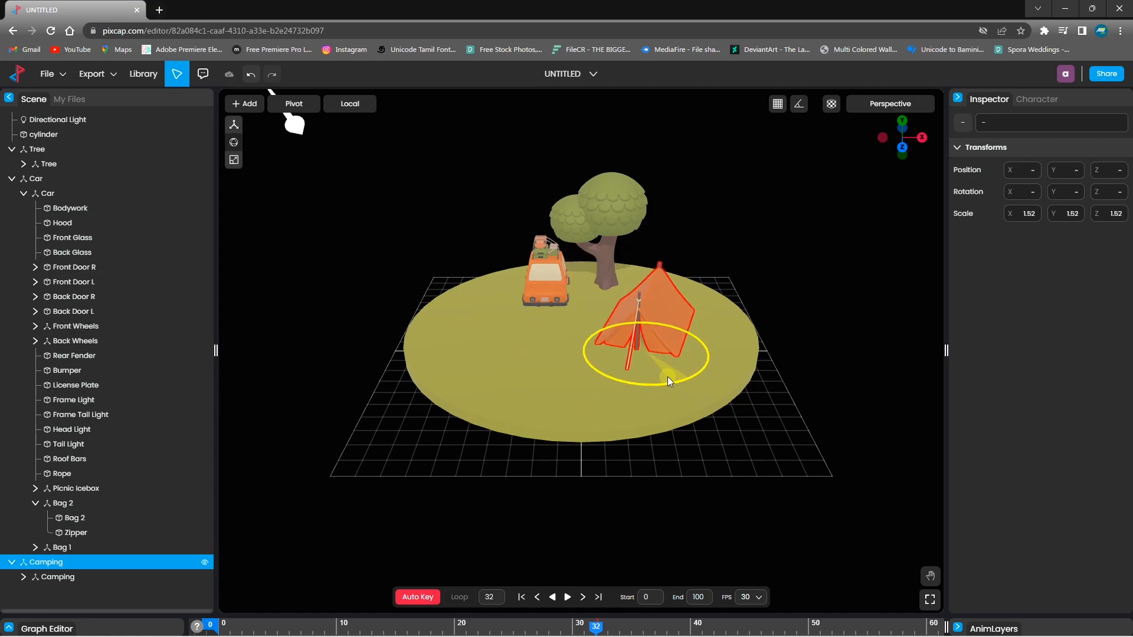
left_click(802, 335)
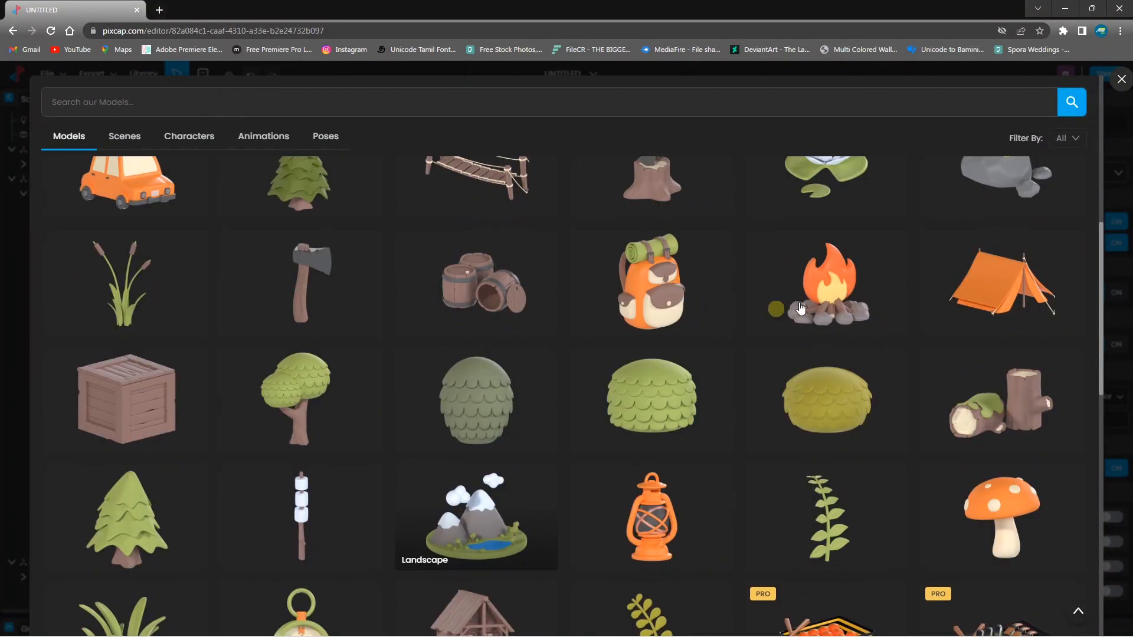
Import the lit bonfire model from the library and scale it down to about 0.31.
left_click(800, 308)
left_click_drag(526, 309, 525, 279)
key("r")
left_click_drag(528, 345, 499, 372)
Position the bonfire on the disc in front of the car, beside the tent.
key("e")
key("w")
left_click_drag(602, 345, 609, 346)
left_click_drag(533, 377, 539, 368)
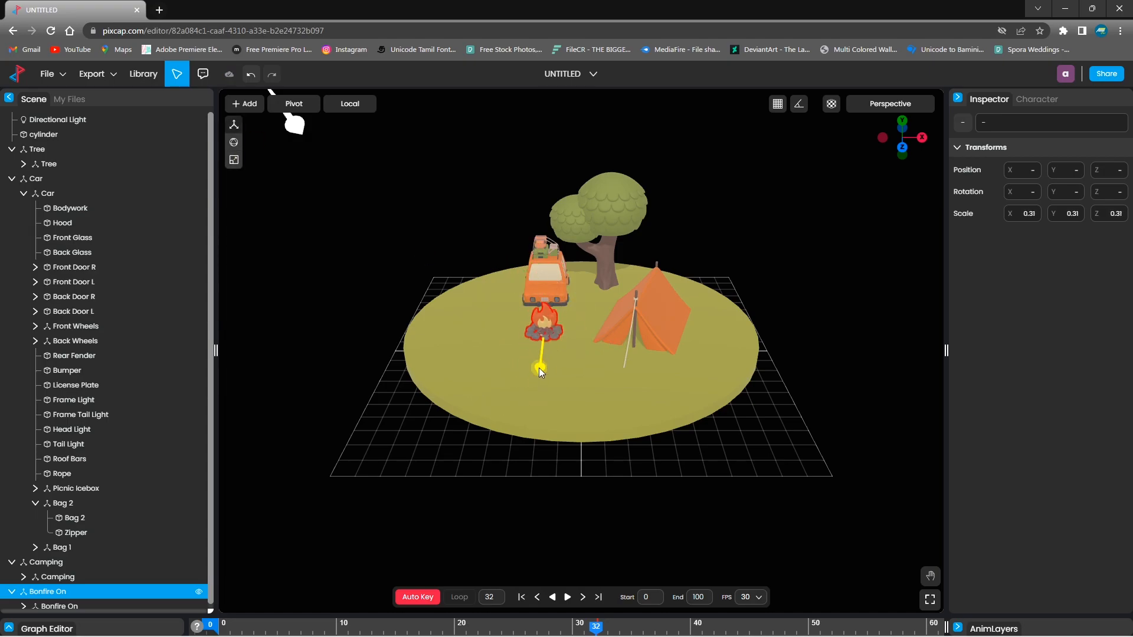
left_click_drag(614, 339, 621, 339)
left_click(760, 351)
left_click(548, 324)
left_click(784, 349)
left_click(553, 339)
scroll(84, 294, "down", 5)
left_click(84, 292)
left_click(408, 252)
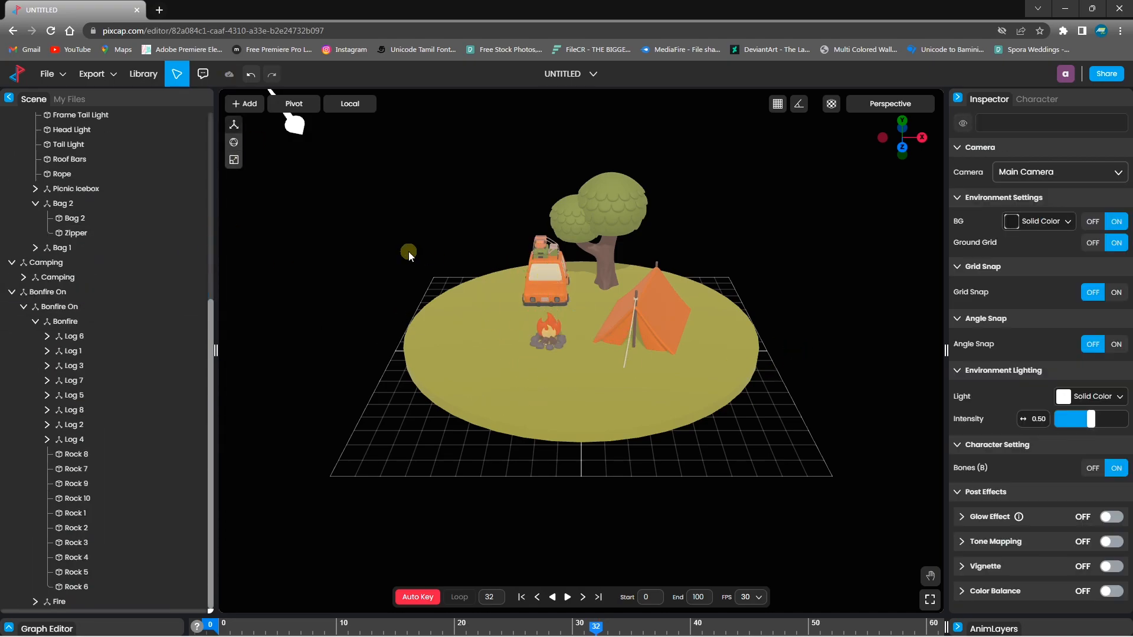
Import the Cattails model from the library and scale it down to about 0.41.
left_click(143, 75)
scroll(118, 248, "down", 5)
left_click(102, 243)
key("r")
left_click_drag(583, 351, 469, 285)
Move the cattails onto the disc between the car and the tree trunk.
key("w")
left_click_drag(583, 285, 594, 264)
left_click_drag(582, 367, 582, 331)
left_click_drag(654, 297, 663, 296)
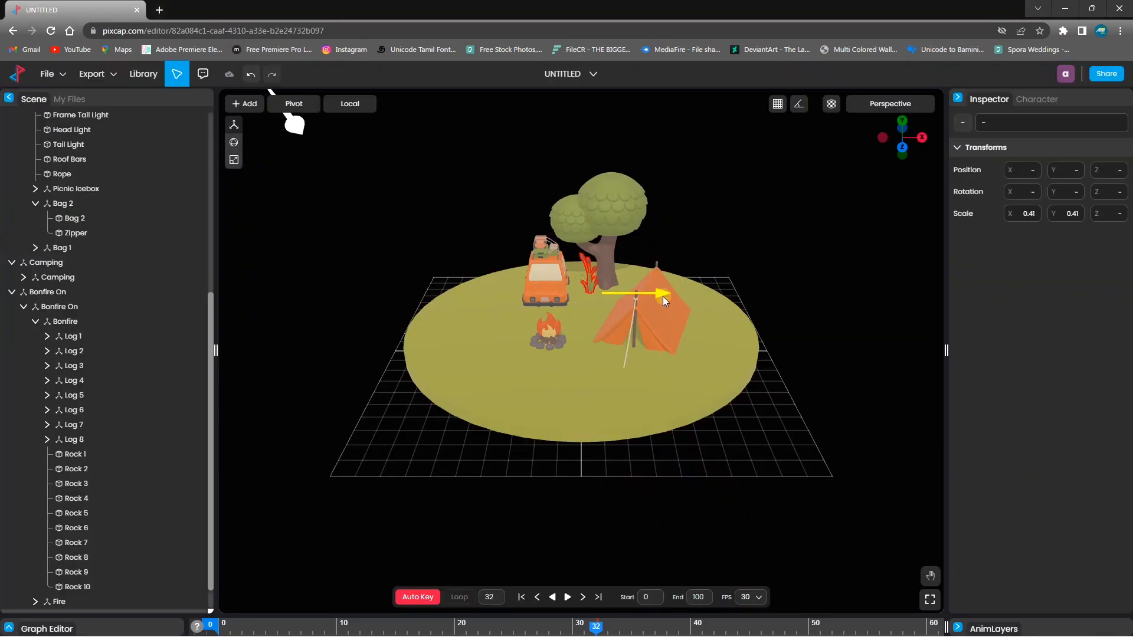
left_click(763, 342)
Change the disc's base color to a pale sandy yellow.
left_click(729, 360)
left_click(1055, 286)
left_click(916, 317)
left_click(789, 276)
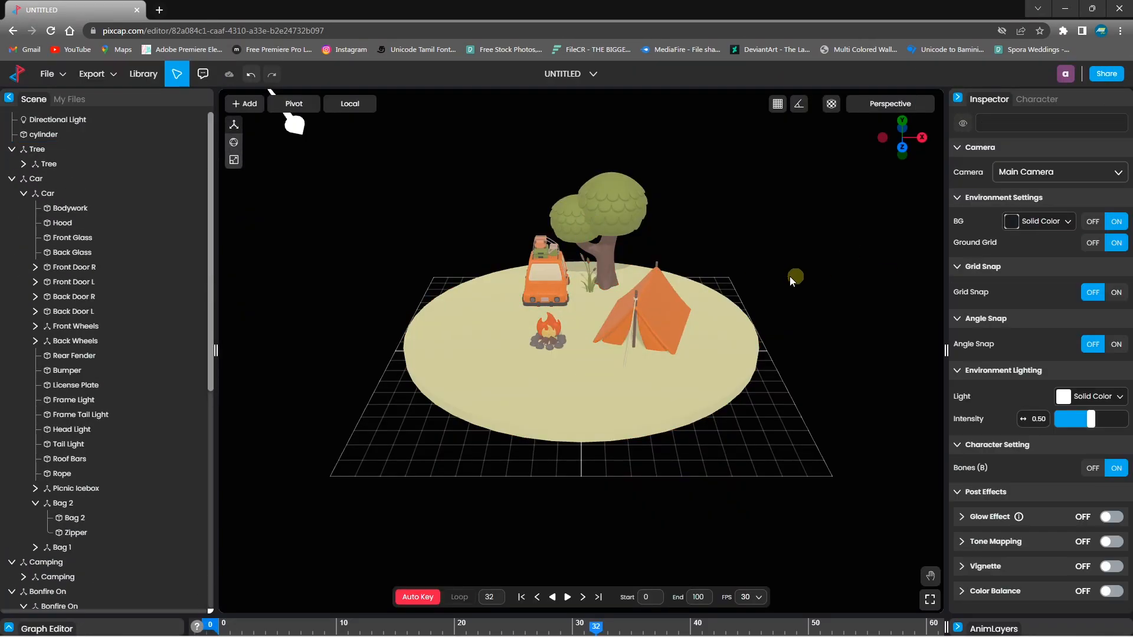
Raise the Camping tent vertically so that its base and stakes rest on the disc's top surface.
left_click(654, 288)
left_click_drag(796, 411, 778, 416)
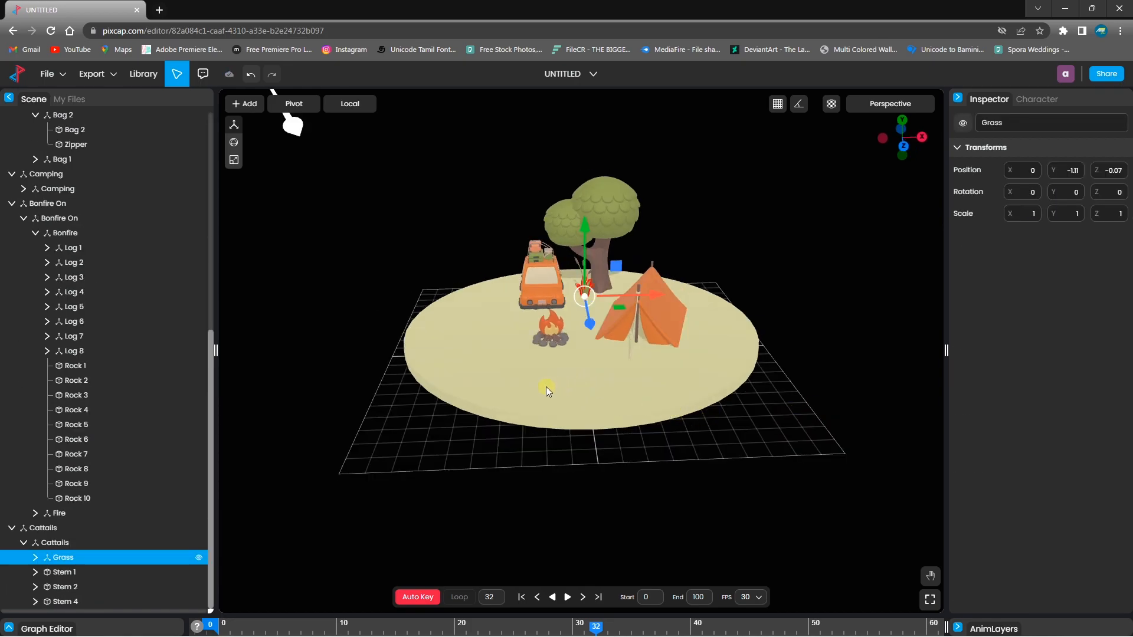
left_click_drag(546, 387, 663, 359)
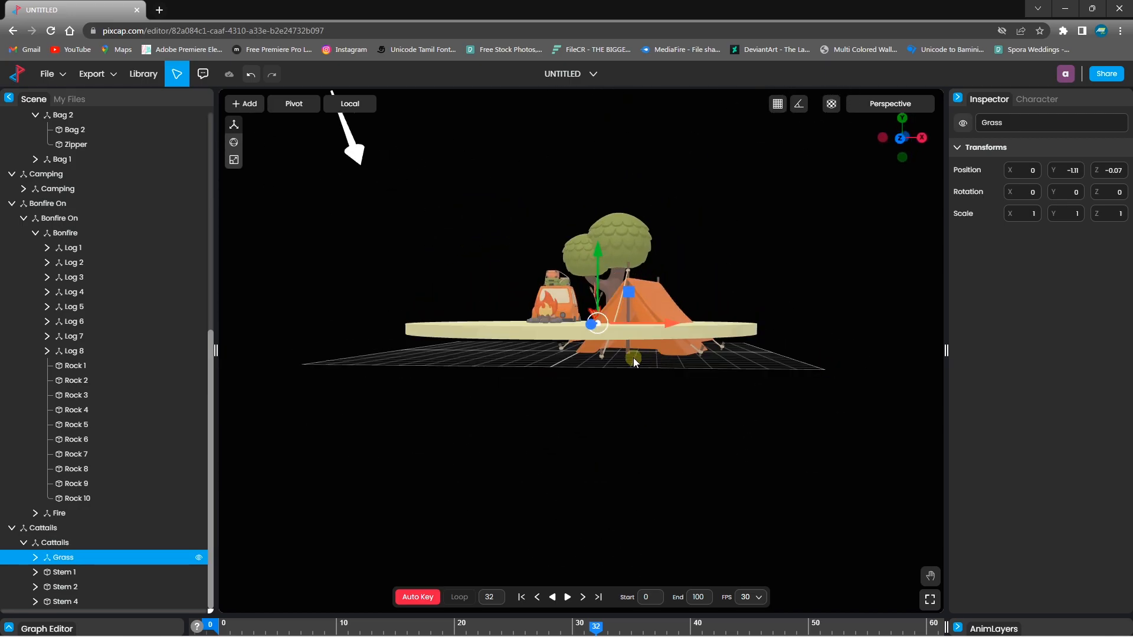
left_click(627, 312)
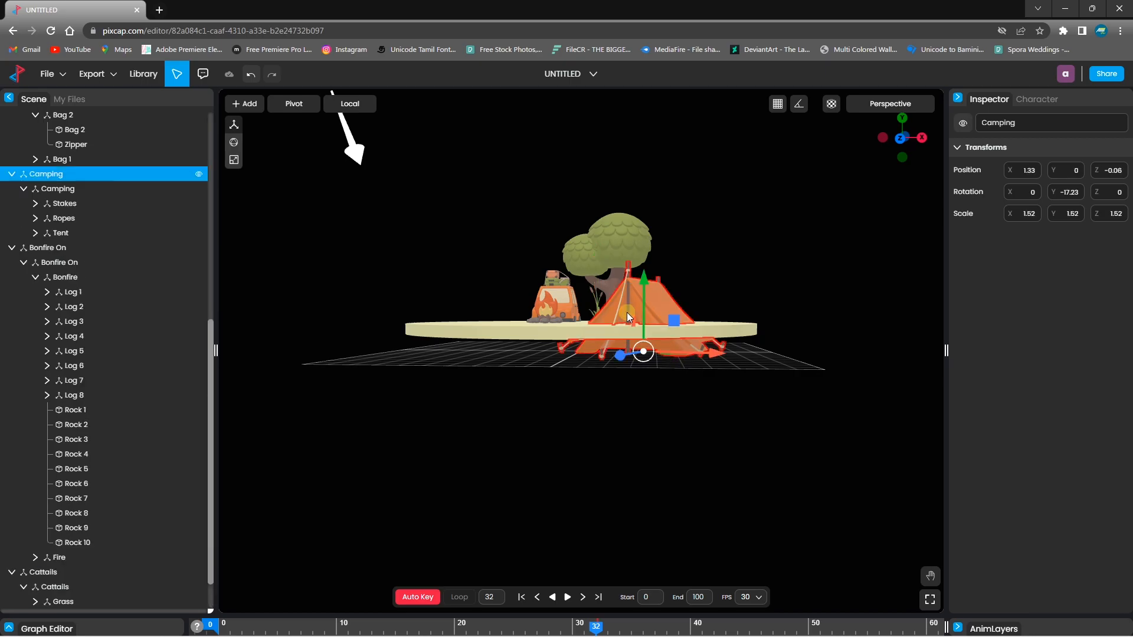
mouse_move(649, 257)
left_mouse_down()
mouse_move(654, 240)
mouse_move(653, 252)
left_mouse_up()
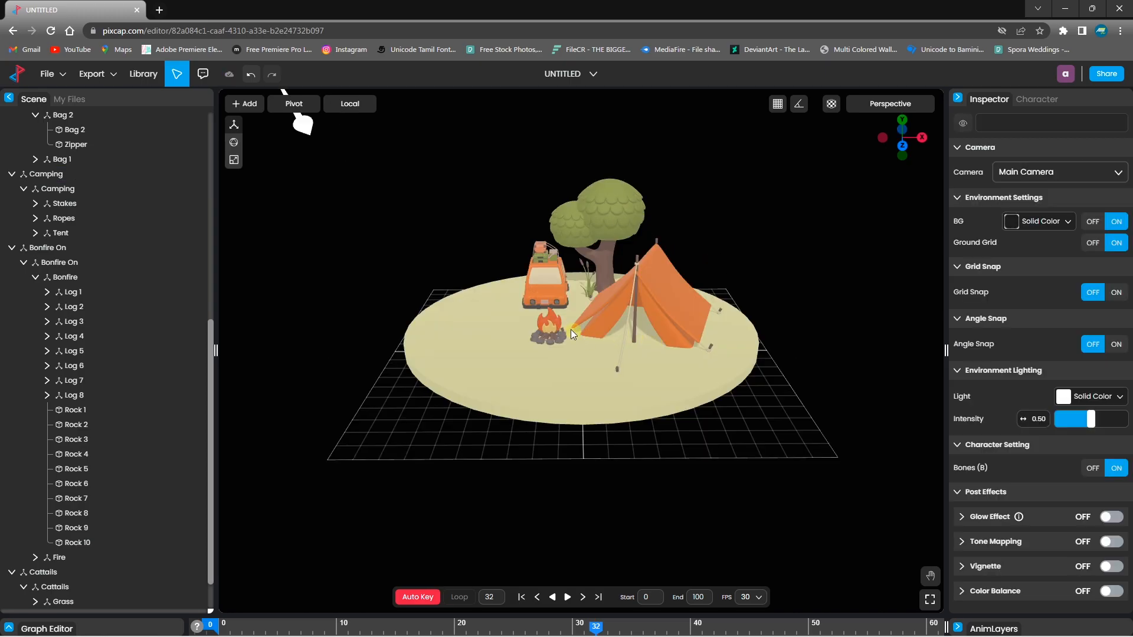
Inspect the bonfire's Fire part and its logs and rocks up close.
left_click(551, 325)
key("f")
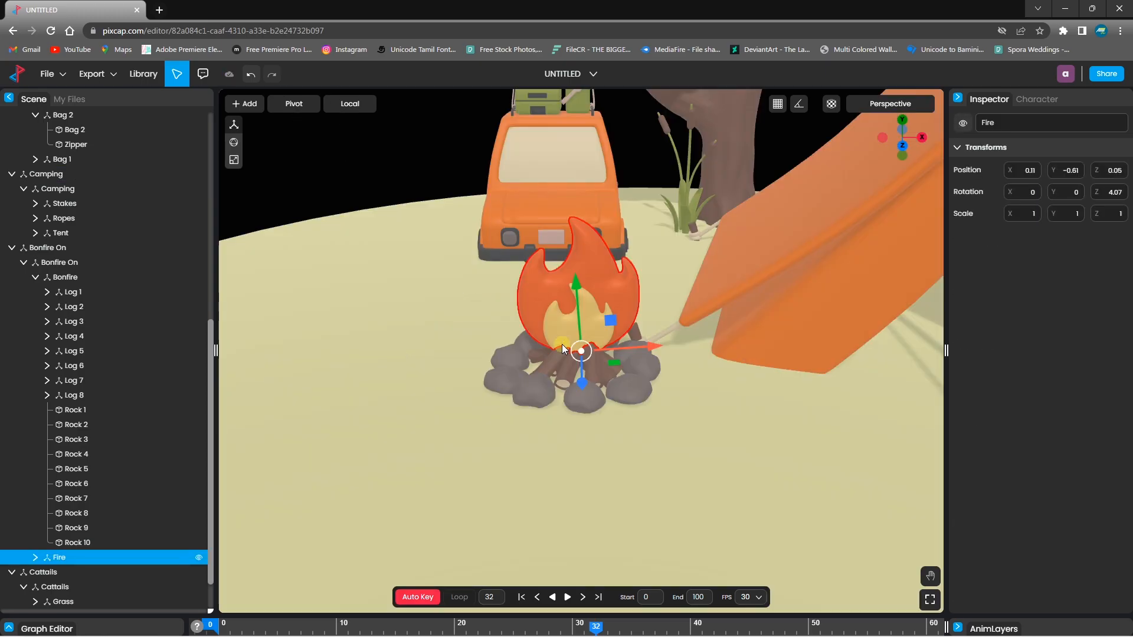
left_click(657, 419)
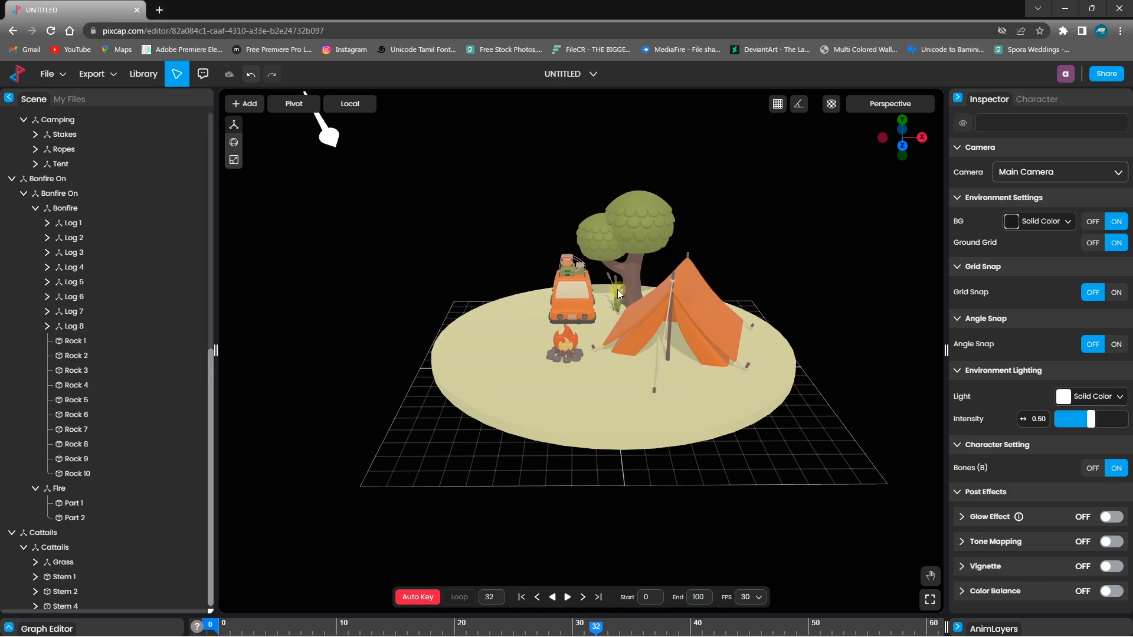
Duplicate the Grass part of the cattails and move the copy away to the right.
left_click(615, 304)
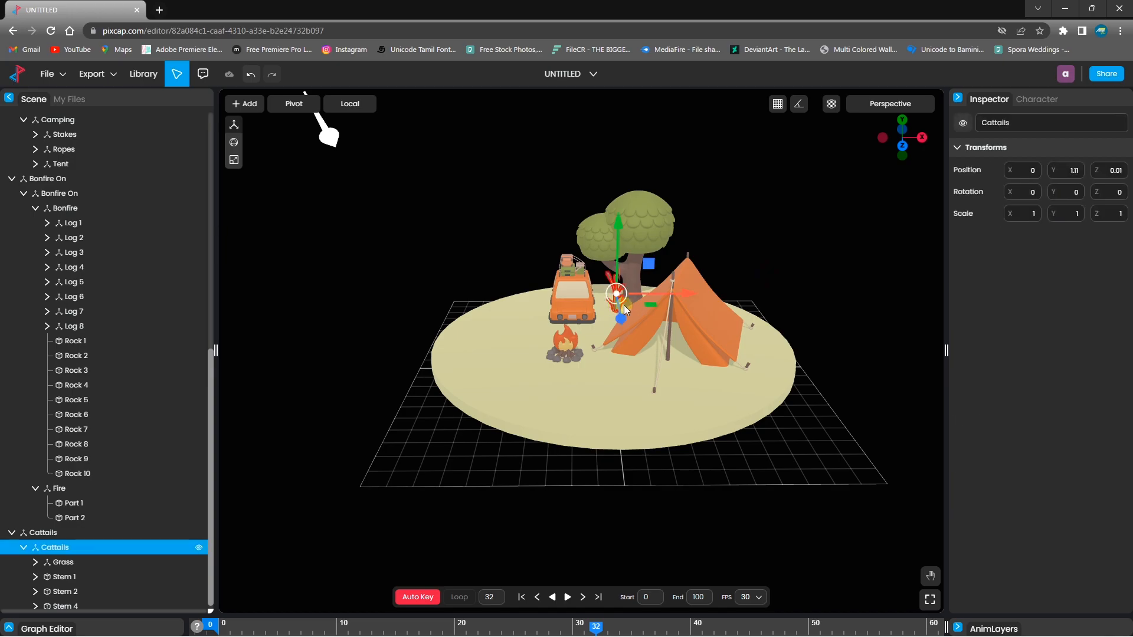
key("f")
left_click(743, 303)
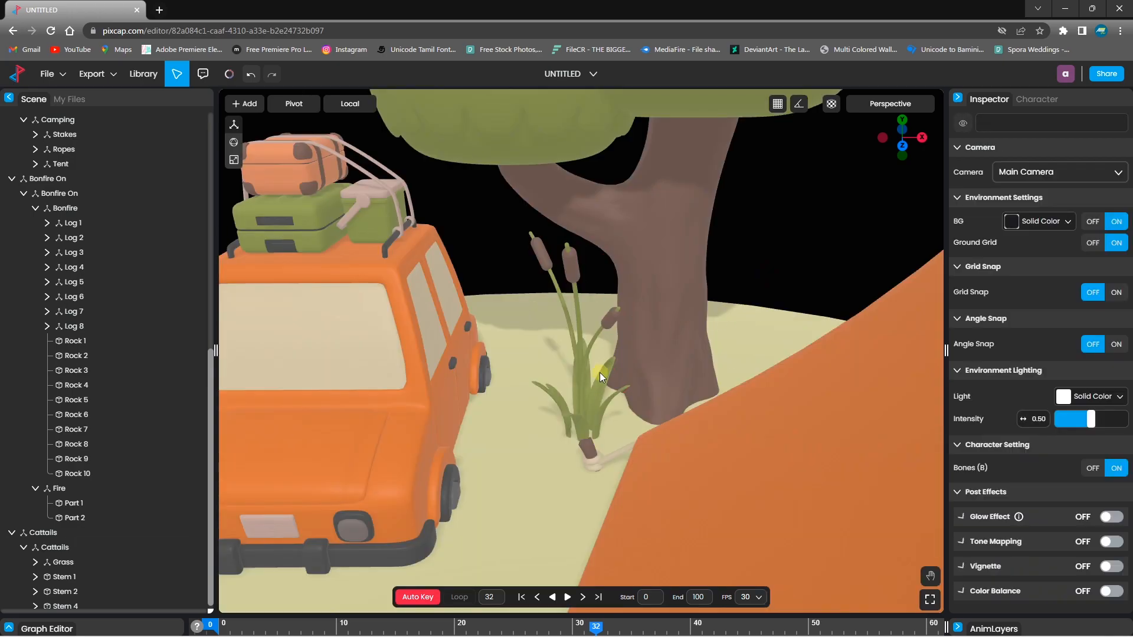
left_click(604, 400)
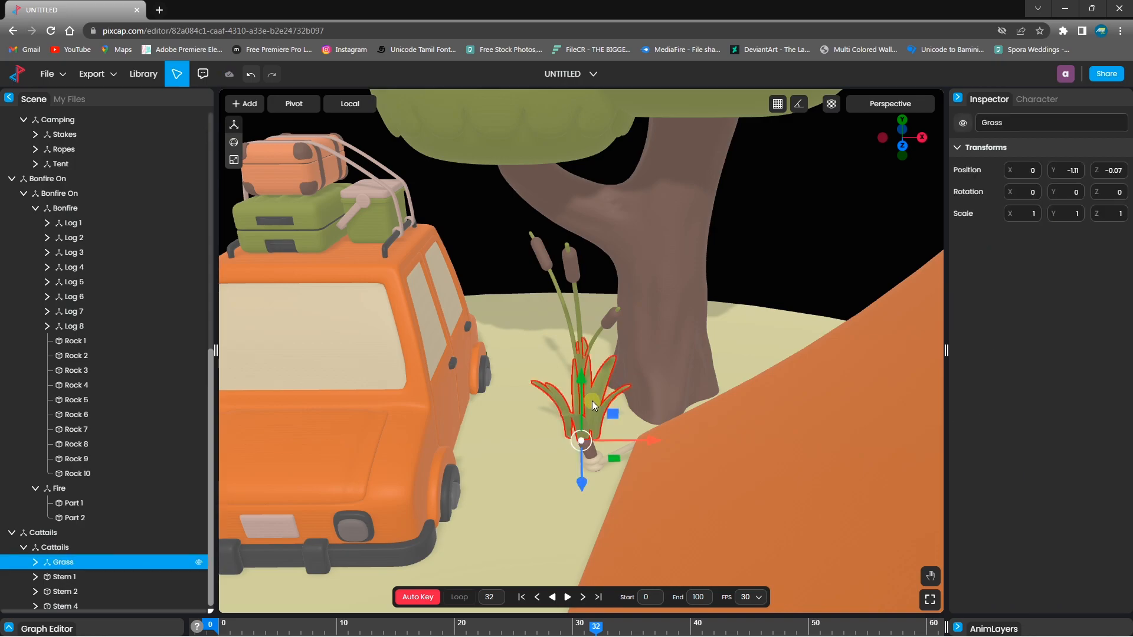
key("ctrl+d")
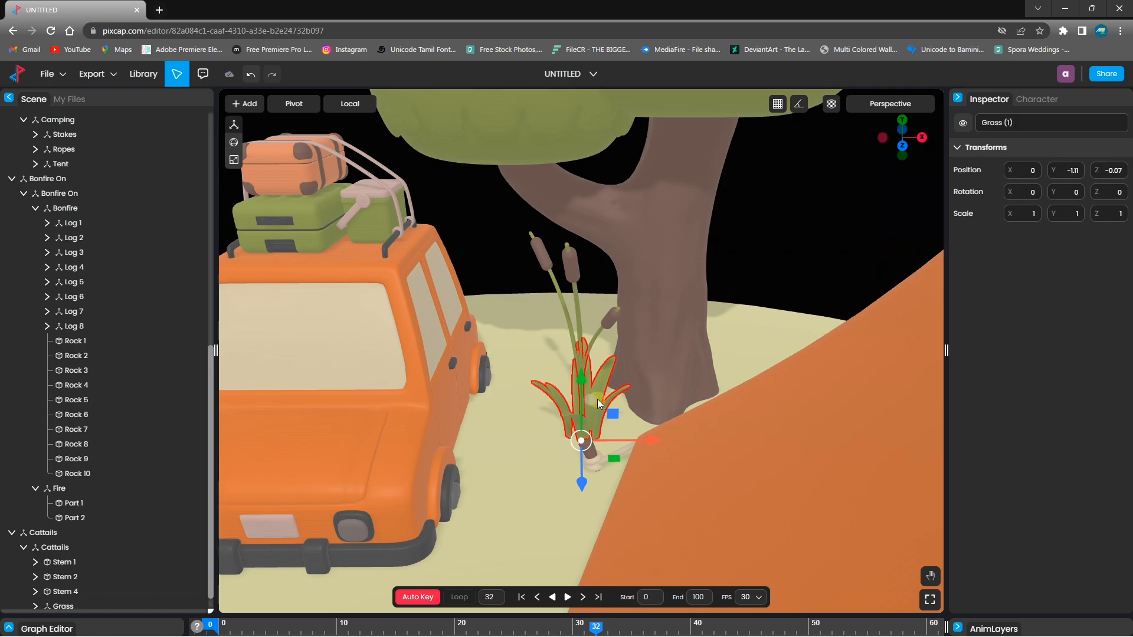
left_click_drag(652, 442, 795, 381)
scroll(794, 381, "down", 5)
Import the Bush model from the library, shrink it and place it near the front edge of the disc.
left_click(244, 103)
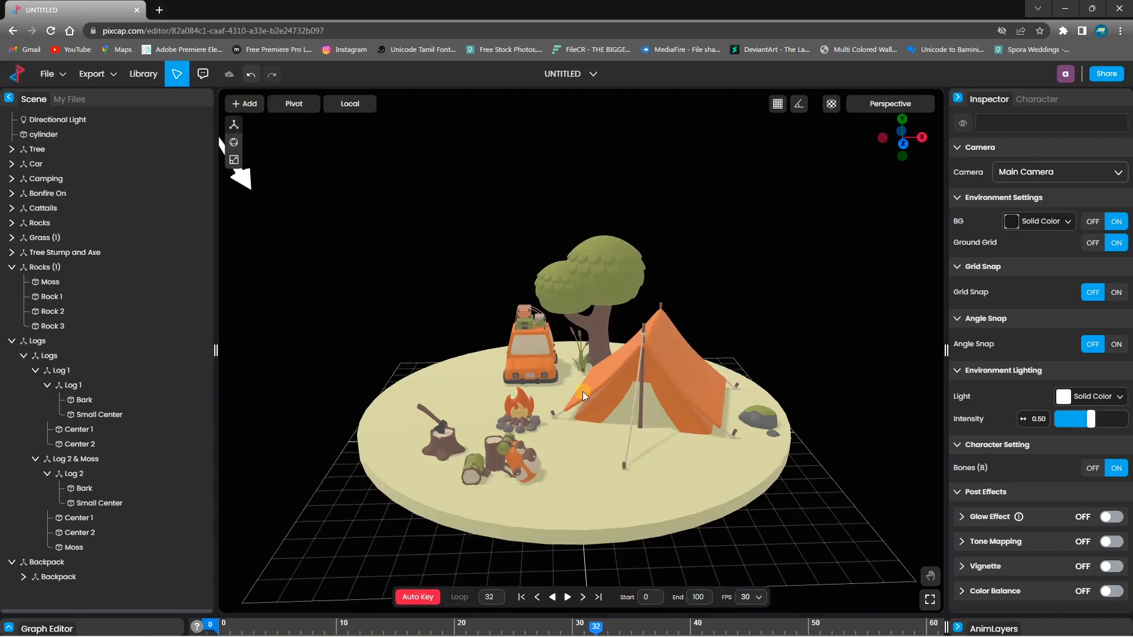
left_click(536, 463)
left_click(784, 374)
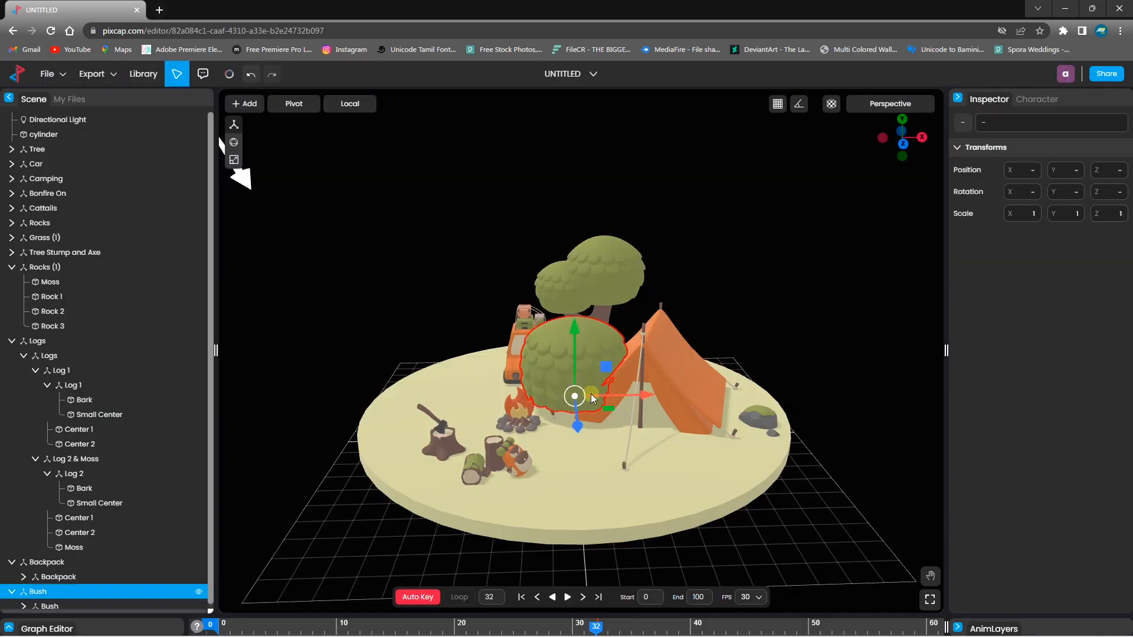
left_click_drag(577, 397, 583, 430)
Fill out the campsite with library props: barrels behind the tree stump, plus mushrooms, grass and a wooden crate around the disc.
left_click(795, 427)
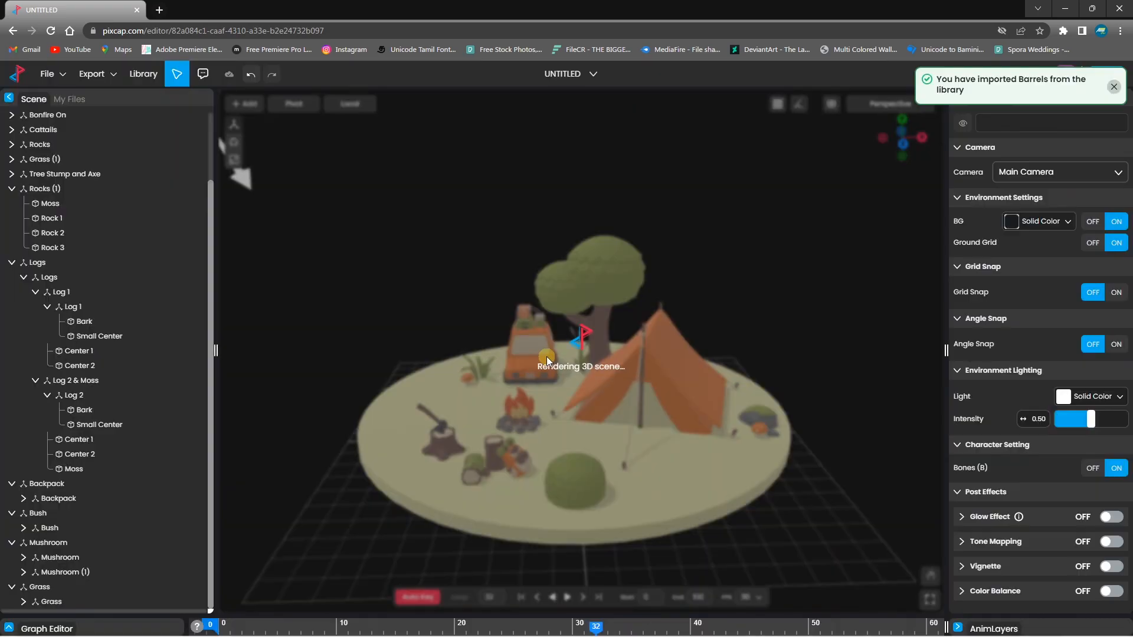
left_click(552, 389)
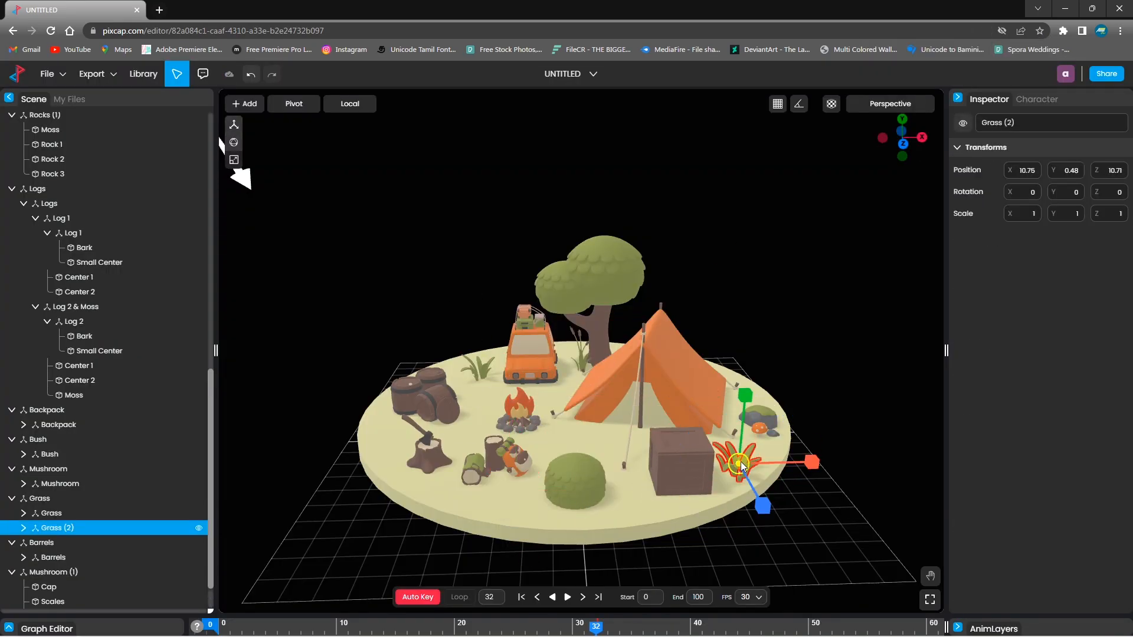
Deselect the grass model and turn off the scene's ground grid.
left_click(853, 405)
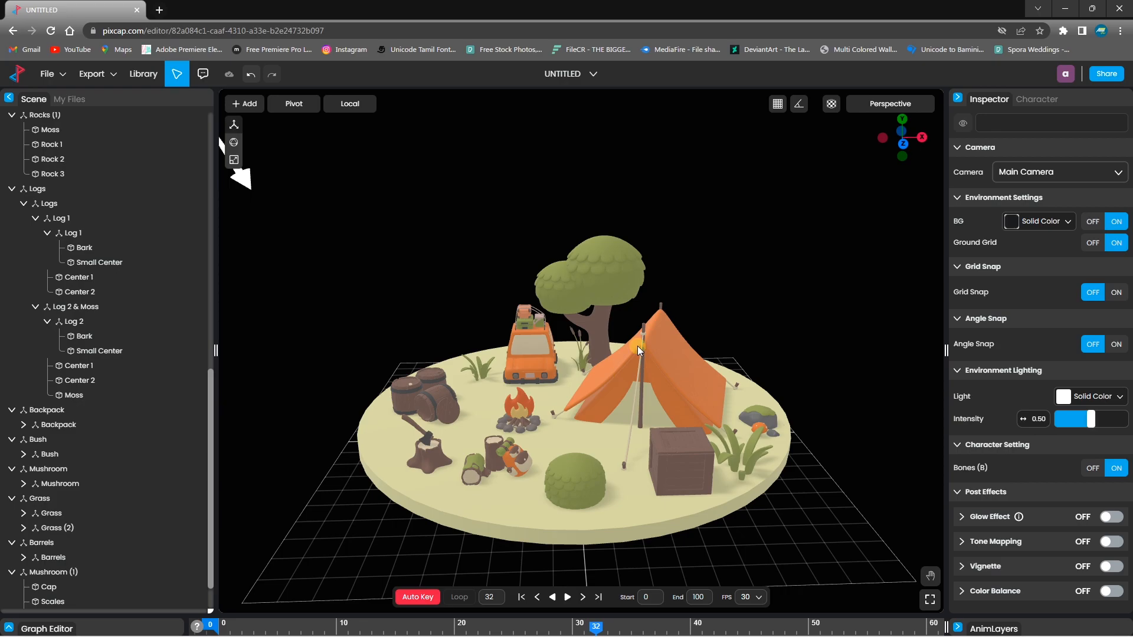
left_click(1112, 247)
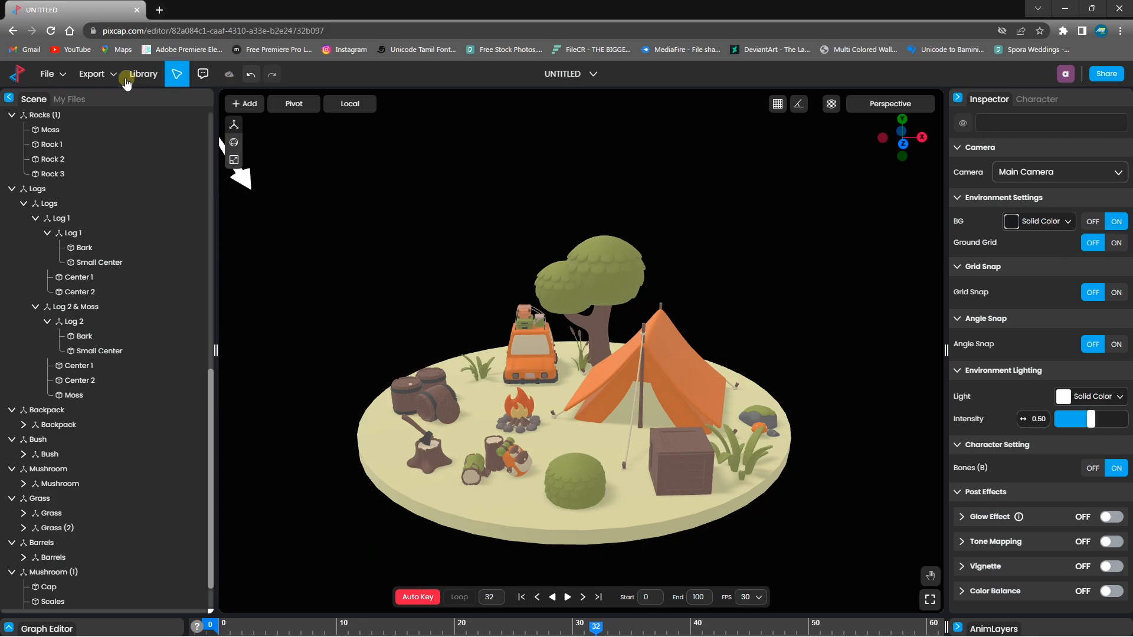
Export the scene as a PNG image with the Video size preset, 1920 x 1080 px, and a transparent background.
left_click(95, 73)
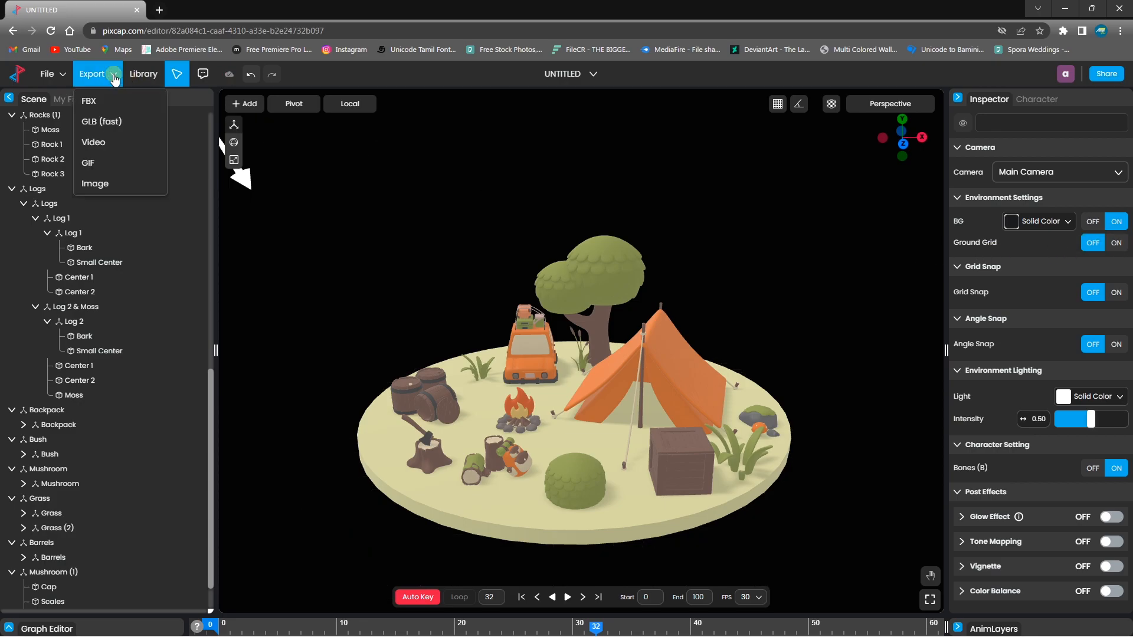
left_click(110, 184)
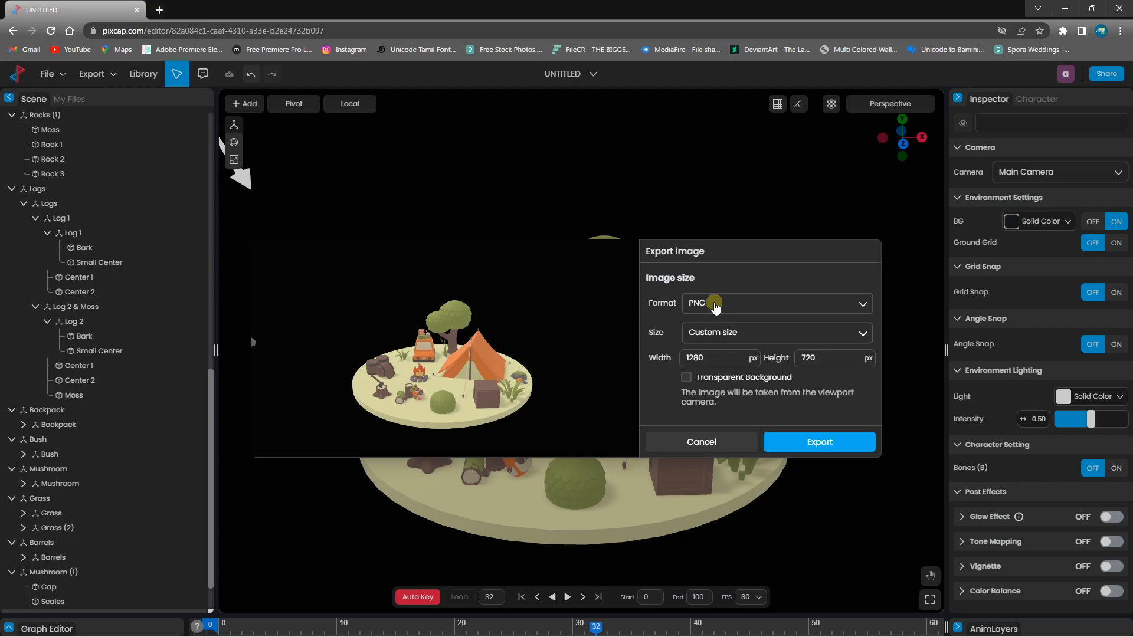
left_click(715, 333)
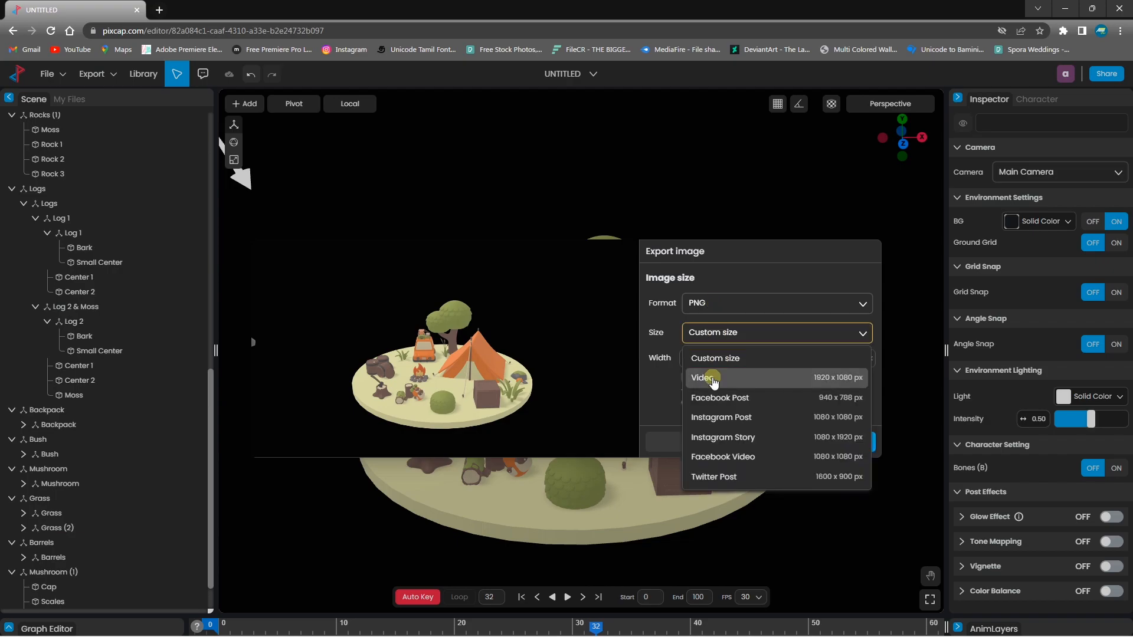
left_click(713, 378)
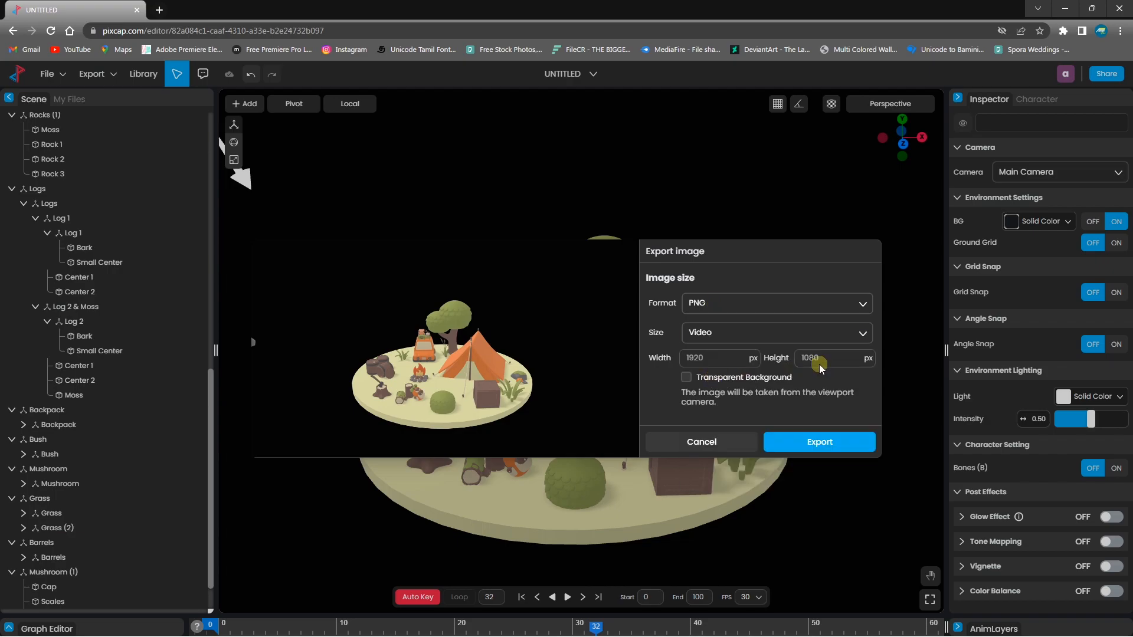
left_click(687, 377)
left_click(806, 445)
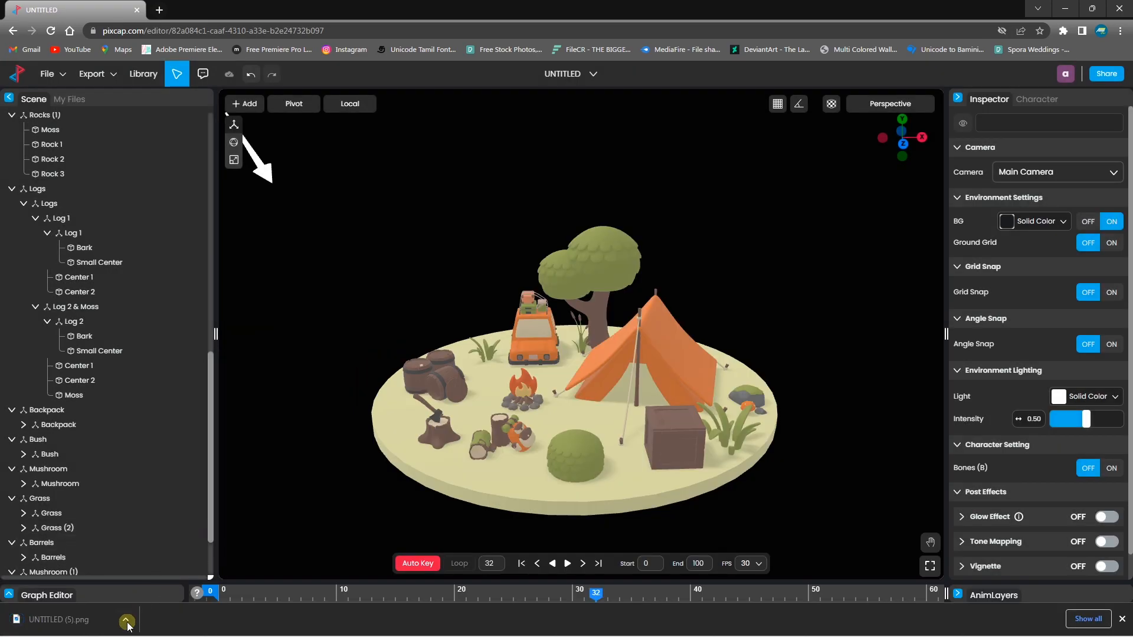
Locate the exported UNTITLED (5).png in the Downloads folder and open it for viewing.
left_click(126, 620)
left_click(143, 580)
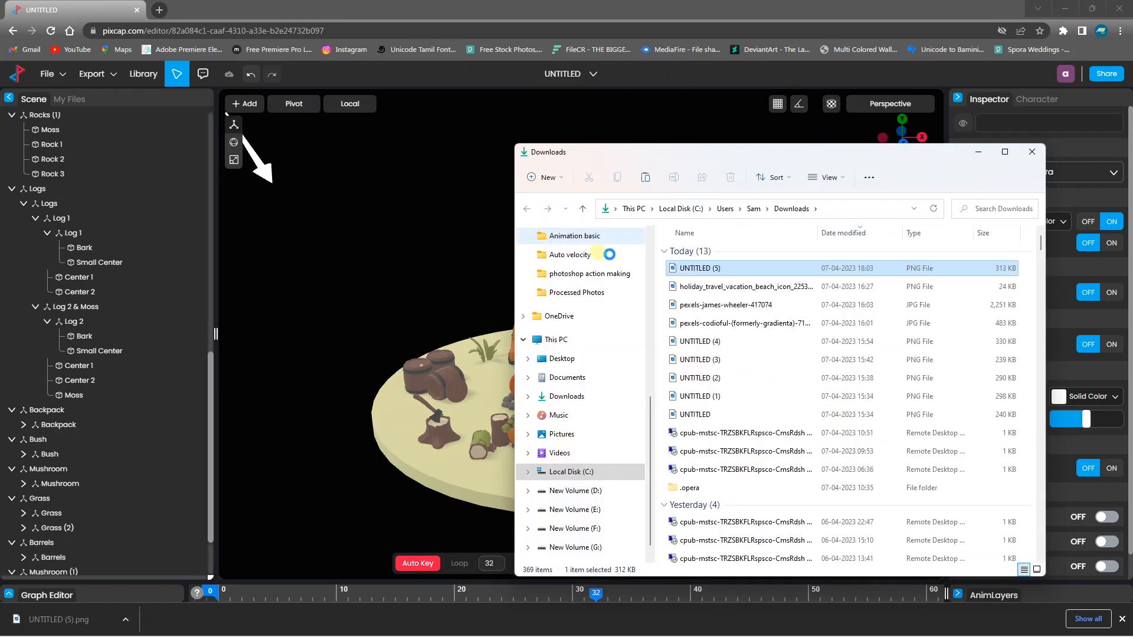
double_click(688, 270)
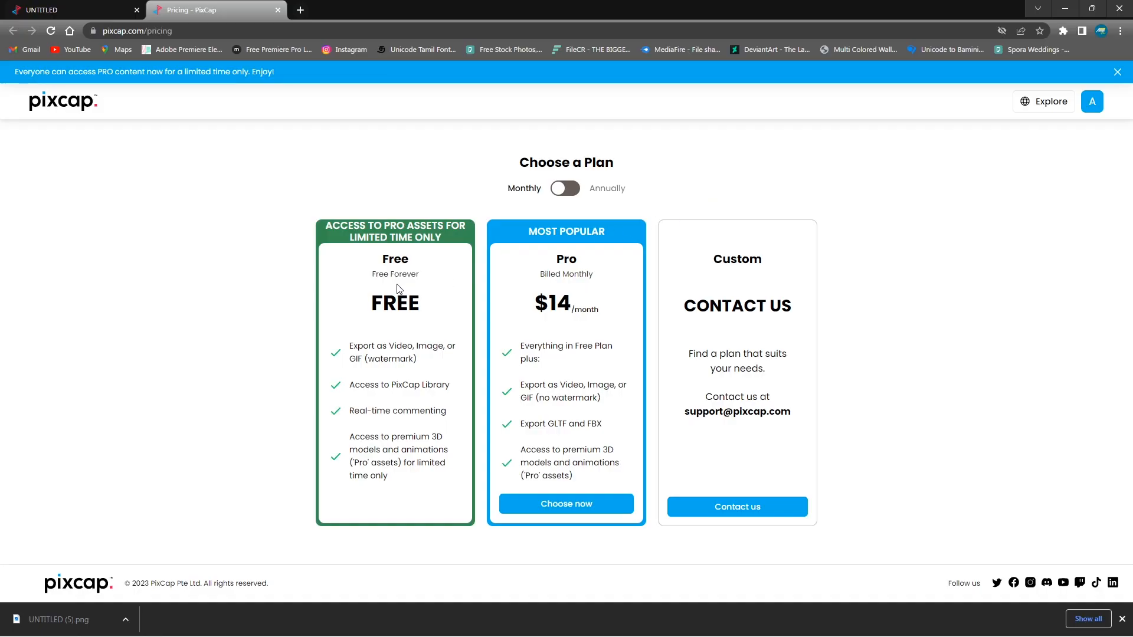
Display the annual billing prices on the Pixcap pricing page.
left_click(565, 190)
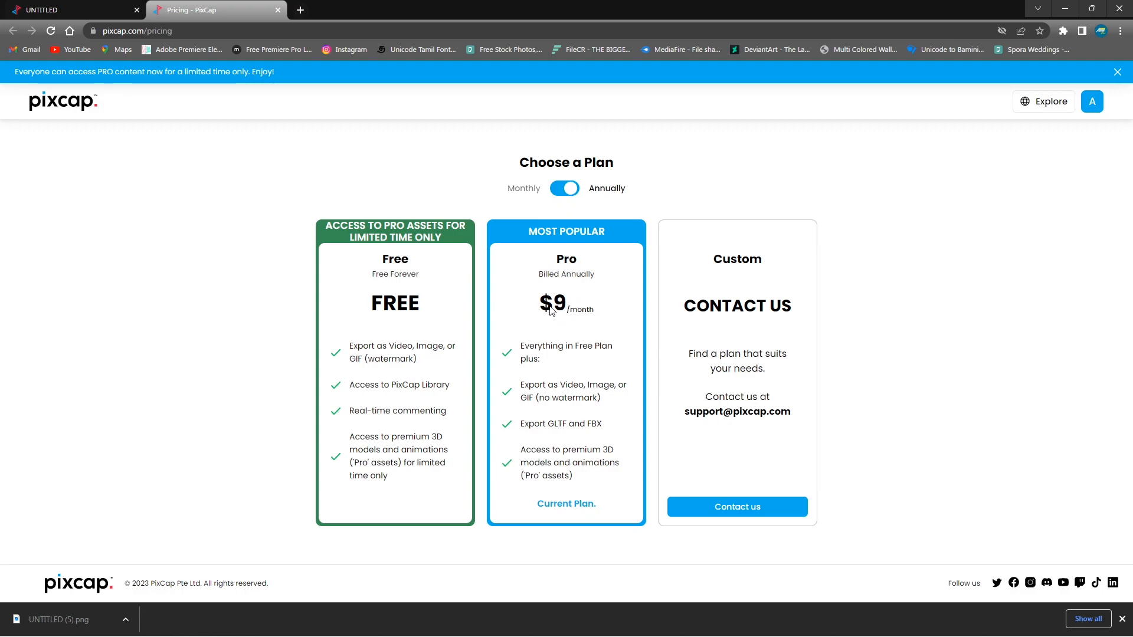